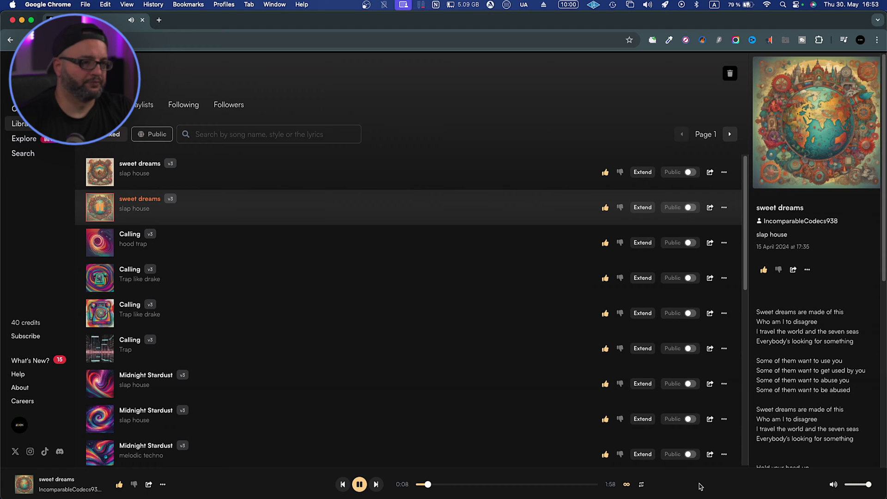
Step: Listen to two further passages of the second "sweet dreams" song in the library, then pause it
{"action": "left_click", "coordinate": [444, 484]}
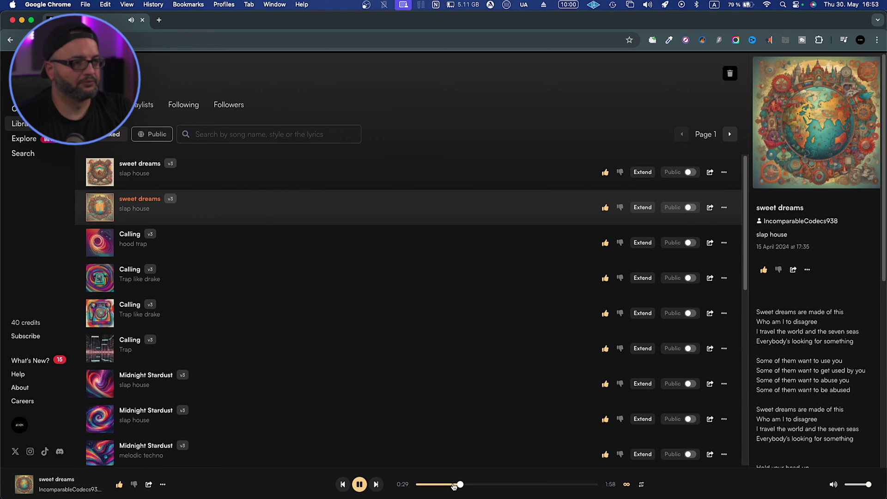
{"action": "left_click_drag", "start_coordinate": [466, 485], "coordinate": [469, 487]}
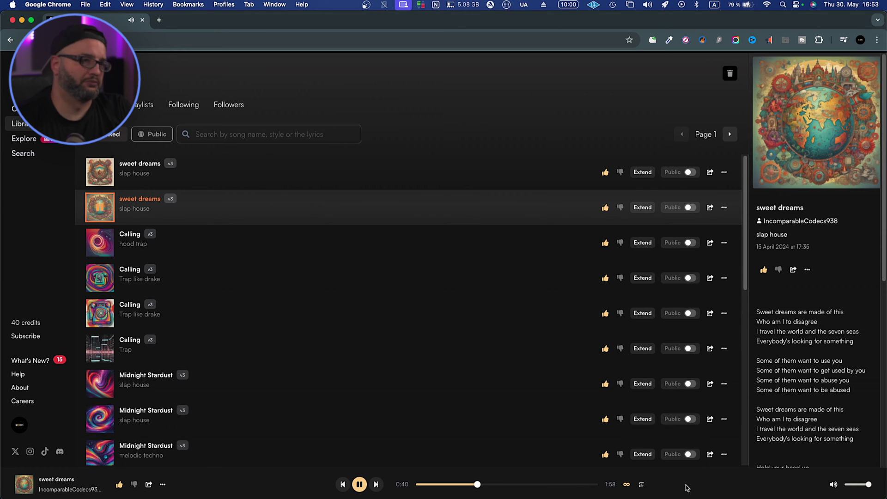
{"action": "left_click", "coordinate": [360, 484]}
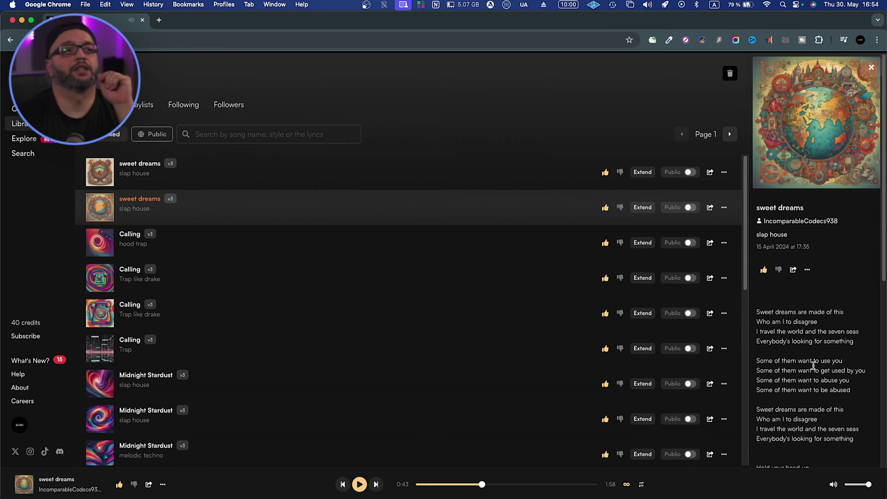
Step: Look at the download options for the second "sweet dreams" song, then dismiss them
{"action": "left_click", "coordinate": [725, 207]}
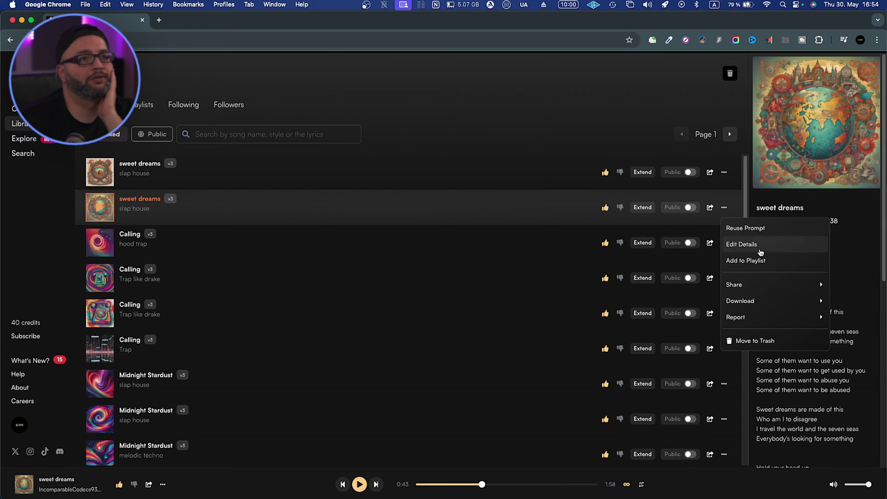
{"action": "mouse_move", "coordinate": [764, 301]}
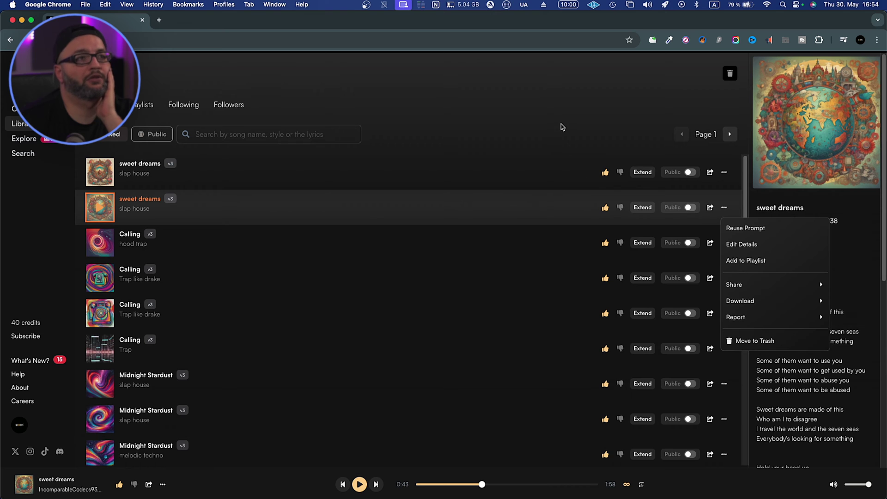
{"action": "left_click", "coordinate": [560, 126]}
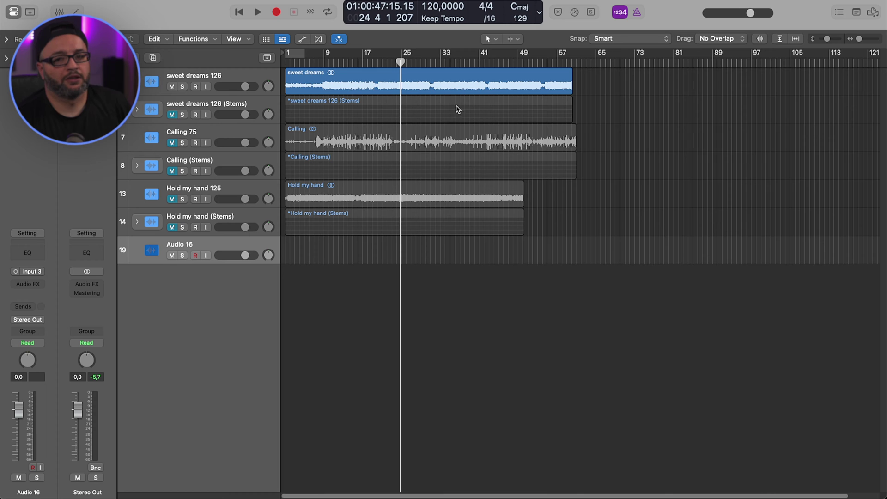
Step: Switch to Logic Pro and audition the Calling 75 track from bar 7 with sweet dreams 126 muted
{"action": "left_click", "coordinate": [233, 75]}
{"action": "left_click_drag", "start_coordinate": [665, 73], "coordinate": [298, 216]}
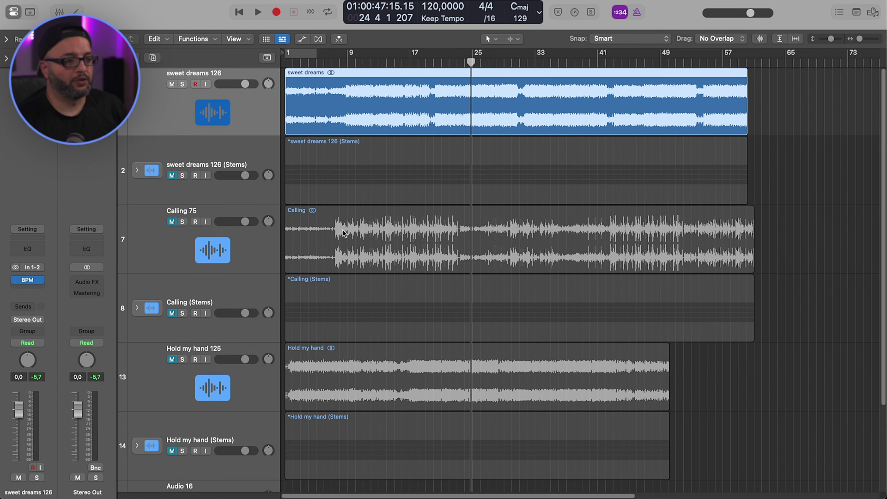
{"action": "left_click", "coordinate": [224, 249]}
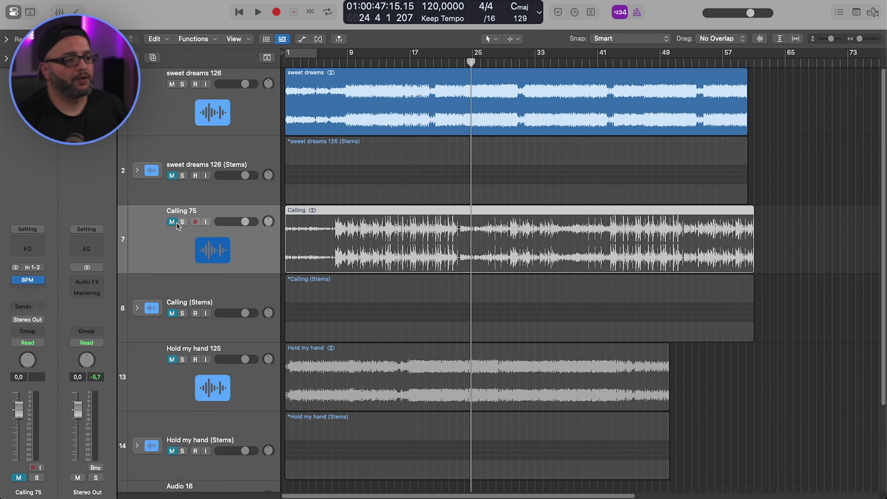
{"action": "left_click", "coordinate": [334, 62]}
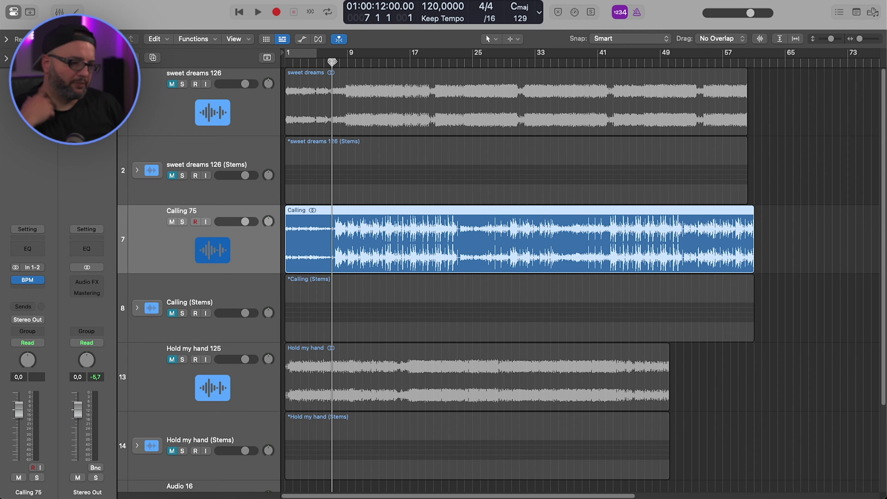
{"action": "key", "text": "space"}
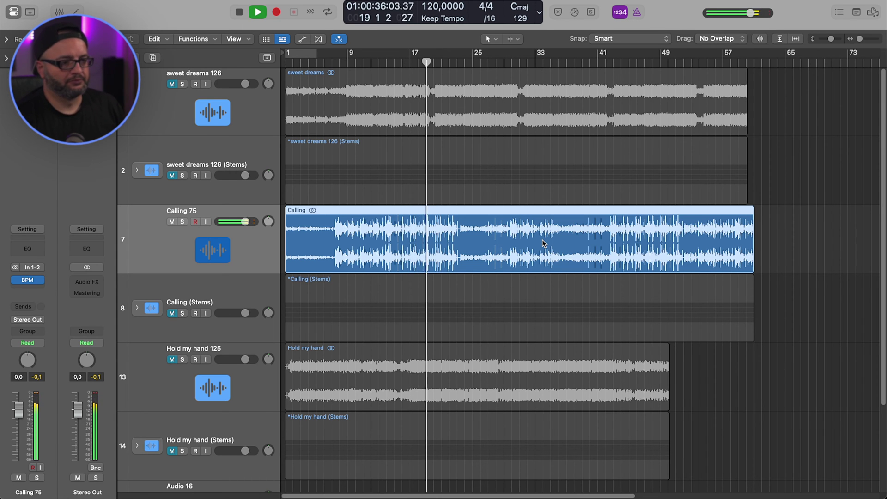
{"action": "key", "text": "space"}
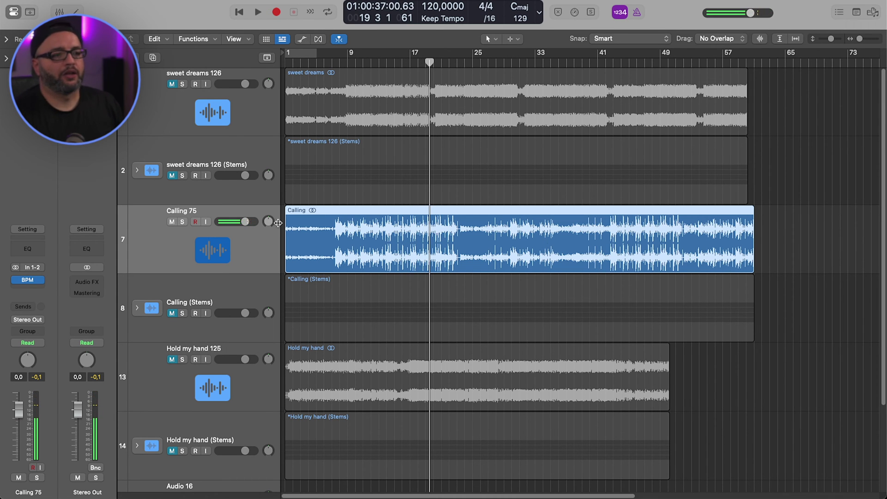
Step: Mute Calling 75, unmute Hold my hand 125 and play it from about bar 14
{"action": "scroll", "coordinate": [401, 266], "scroll_direction": "down", "scroll_amount": 2}
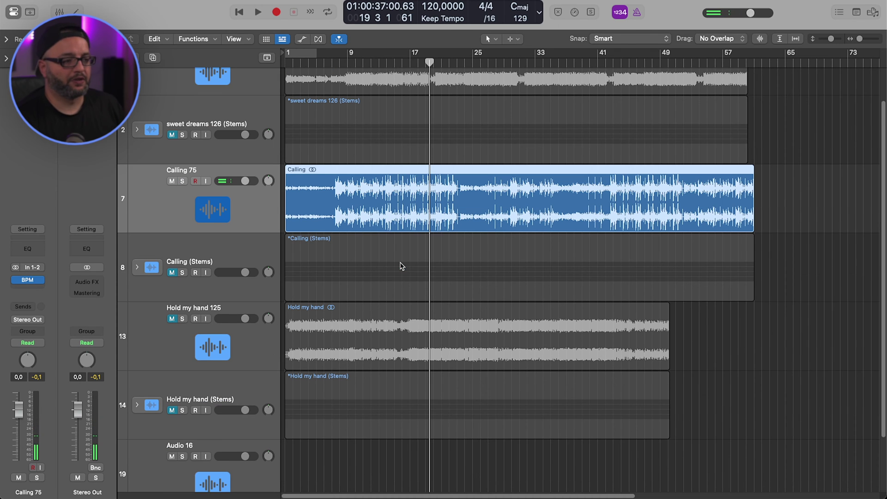
{"action": "left_click", "coordinate": [172, 181]}
{"action": "scroll", "coordinate": [201, 307], "scroll_direction": "down", "scroll_amount": 1}
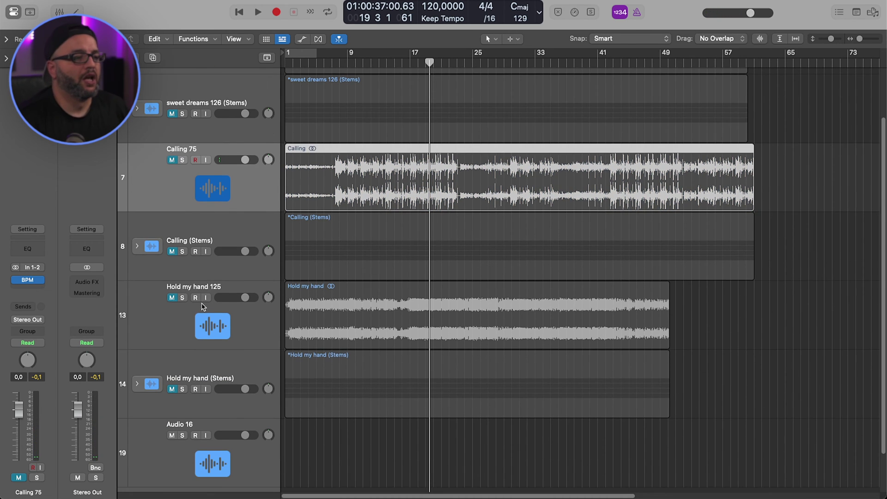
{"action": "left_click", "coordinate": [191, 320]}
{"action": "left_click", "coordinate": [172, 298]}
{"action": "left_click", "coordinate": [387, 65]}
{"action": "key", "text": "space"}
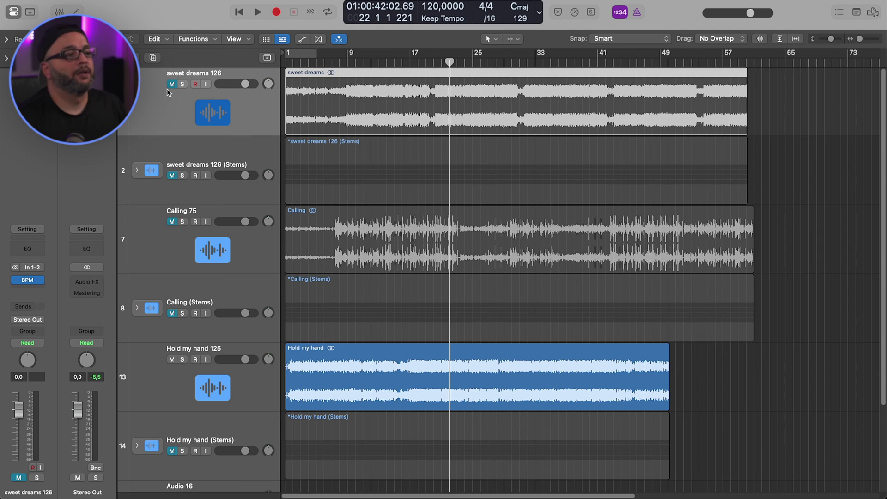
Step: Mute Hold my hand 125 and the full sweet dreams 126 track, and expand and unmute the sweet dreams 126 (Stems) stack
{"action": "left_click", "coordinate": [172, 84]}
{"action": "left_click", "coordinate": [173, 359]}
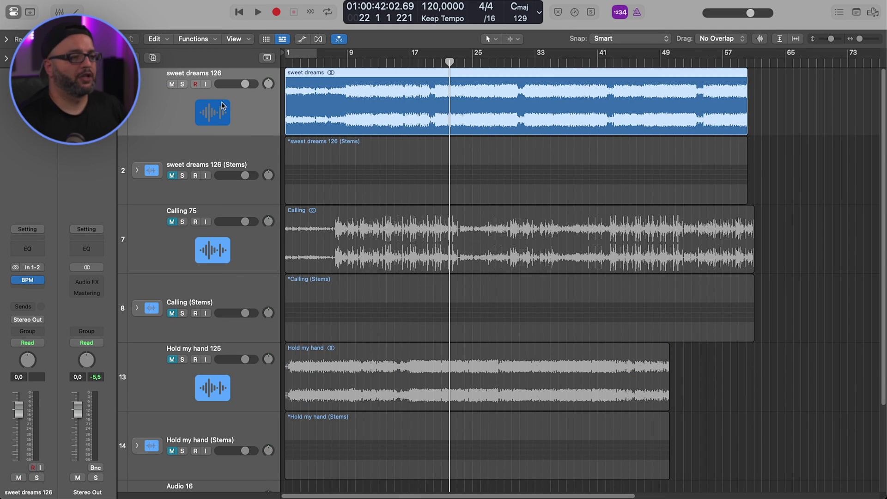
{"action": "left_click", "coordinate": [230, 158]}
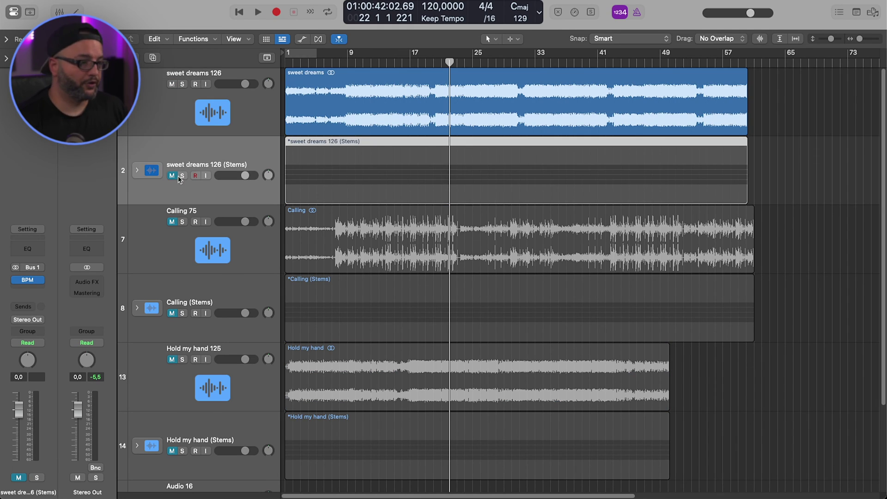
{"action": "left_click", "coordinate": [137, 171]}
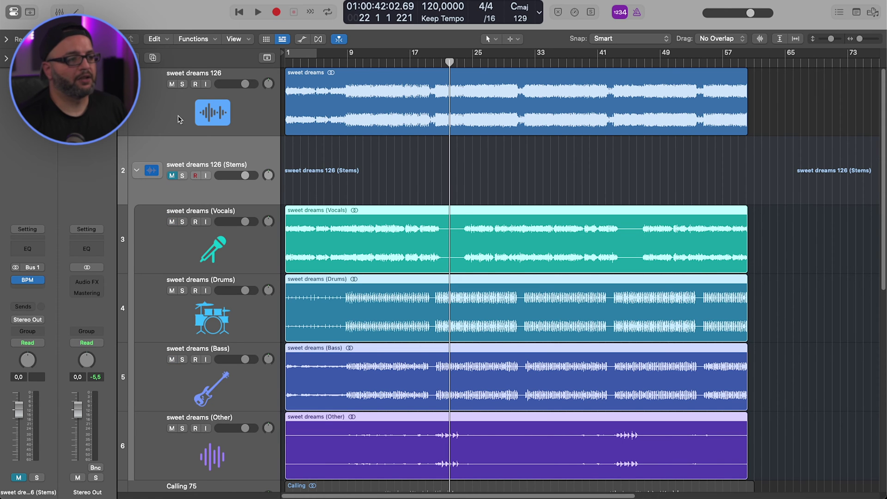
{"action": "left_click", "coordinate": [171, 84]}
{"action": "scroll", "coordinate": [319, 209], "scroll_direction": "down", "scroll_amount": 4}
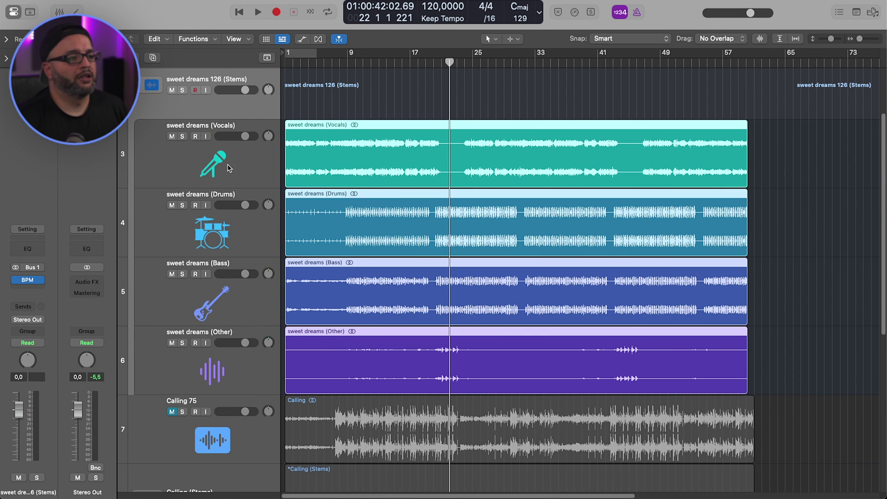
Step: Go through the sweet dreams stems, mute the Vocals region and place the playhead at bar 9
{"action": "left_click", "coordinate": [228, 164]}
{"action": "left_click", "coordinate": [252, 238]}
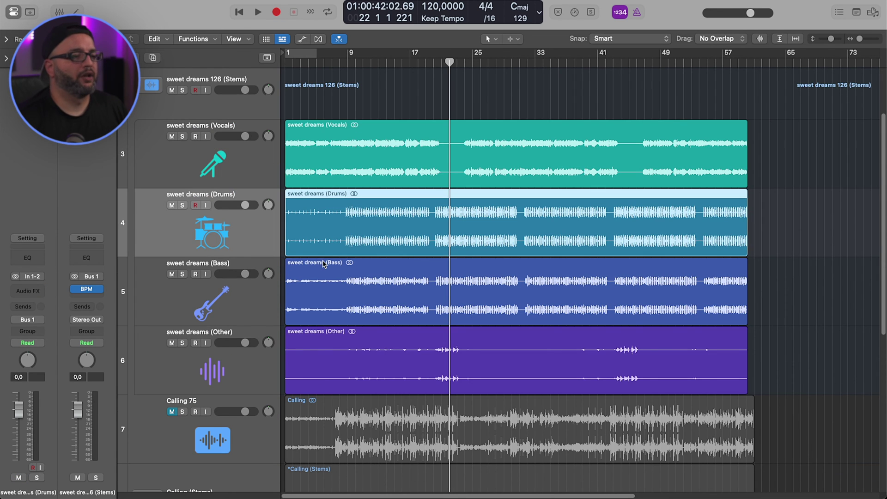
{"action": "left_click", "coordinate": [249, 311]}
{"action": "left_click", "coordinate": [249, 377]}
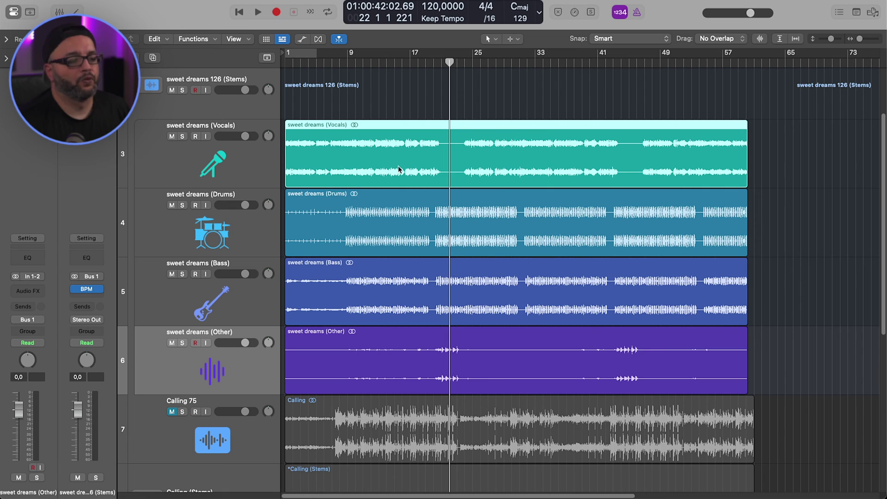
{"action": "key", "text": "ctrl+m"}
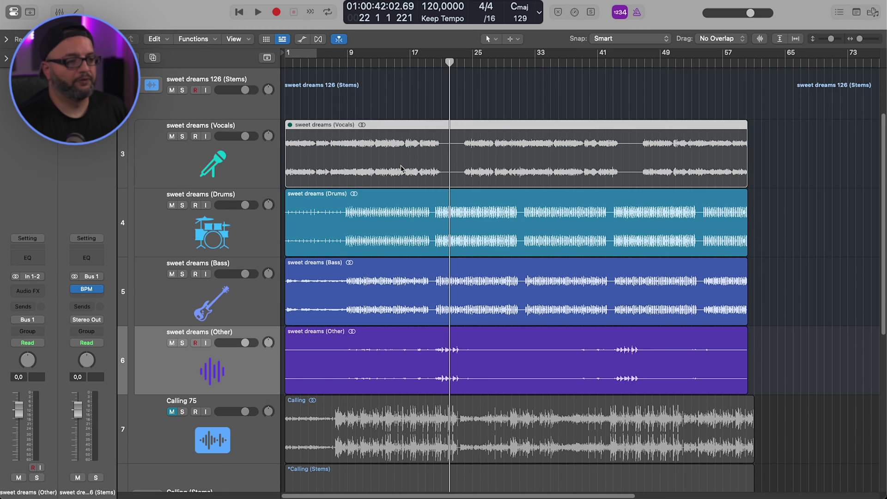
{"action": "left_click", "coordinate": [346, 60]}
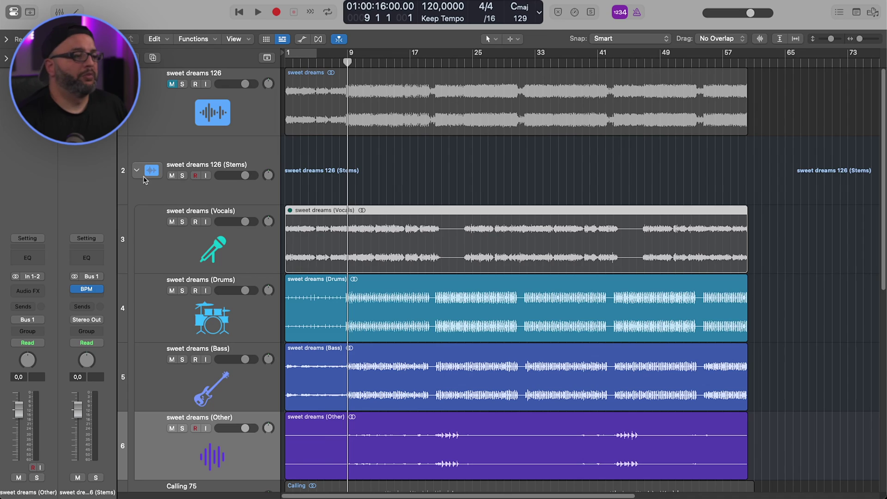
Step: Collapse the sweet dreams stems stack and mute it, and unmute the full sweet dreams 126 track
{"action": "left_click", "coordinate": [137, 170]}
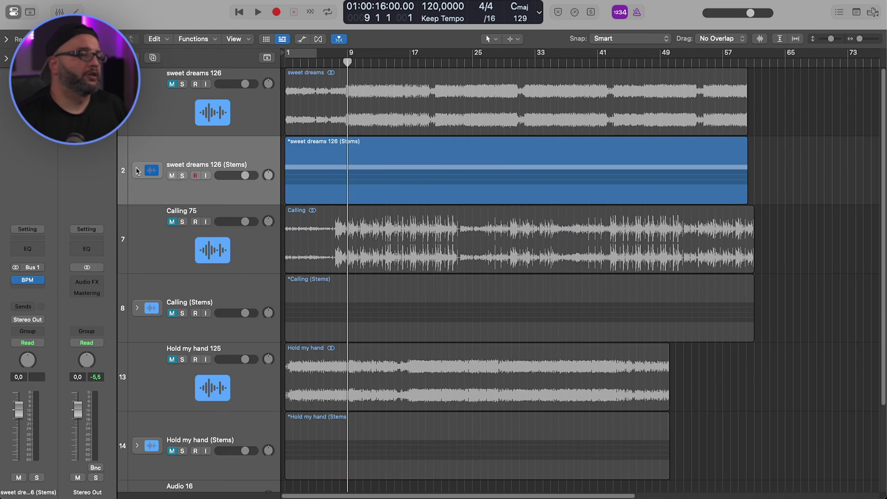
{"action": "left_click", "coordinate": [172, 84]}
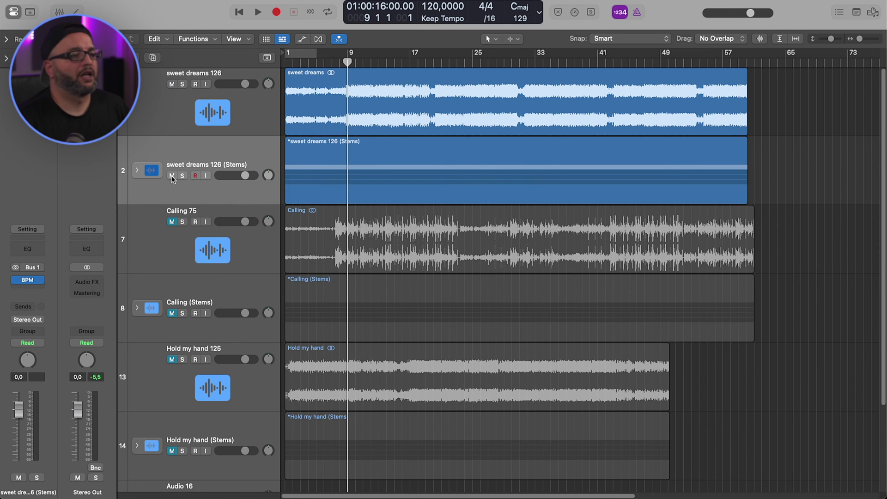
{"action": "left_click", "coordinate": [172, 177]}
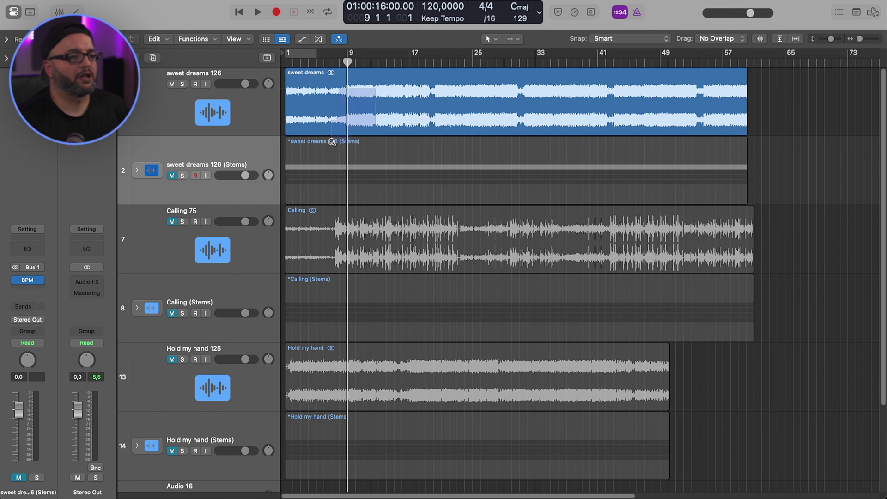
Step: Examine where the beat enters just before bar 9 on sweet dreams 126 by aligning the playhead with the waveform's onset
{"action": "left_click", "coordinate": [332, 142], "text": "ctrl+alt"}
{"action": "key", "text": "super+Right"}
{"action": "mouse_move", "coordinate": [367, 60]}
{"action": "left_mouse_down"}
{"action": "mouse_move", "coordinate": [347, 61]}
{"action": "mouse_move", "coordinate": [358, 61]}
{"action": "left_mouse_up"}
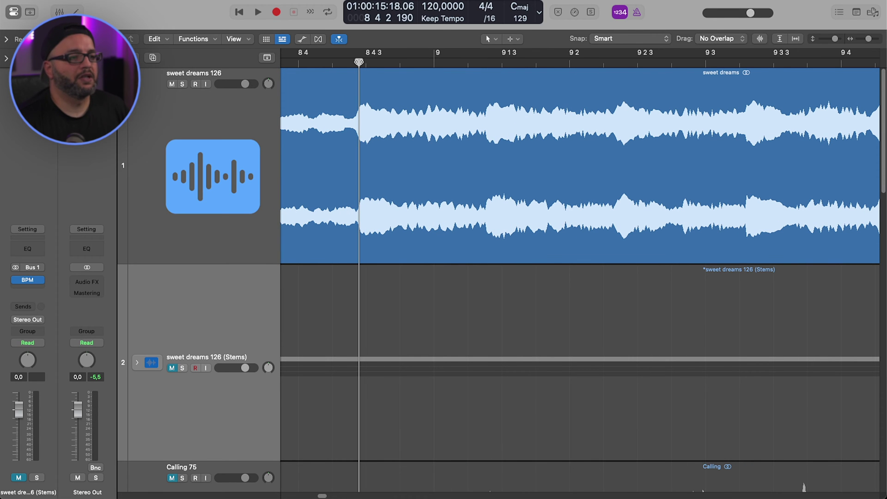
{"action": "left_click", "coordinate": [218, 170]}
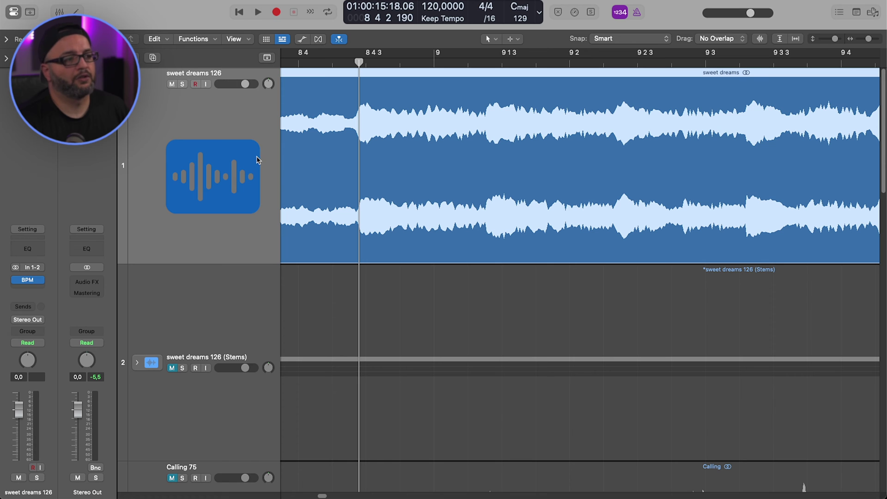
{"action": "left_click", "coordinate": [435, 184], "text": "ctrl+alt"}
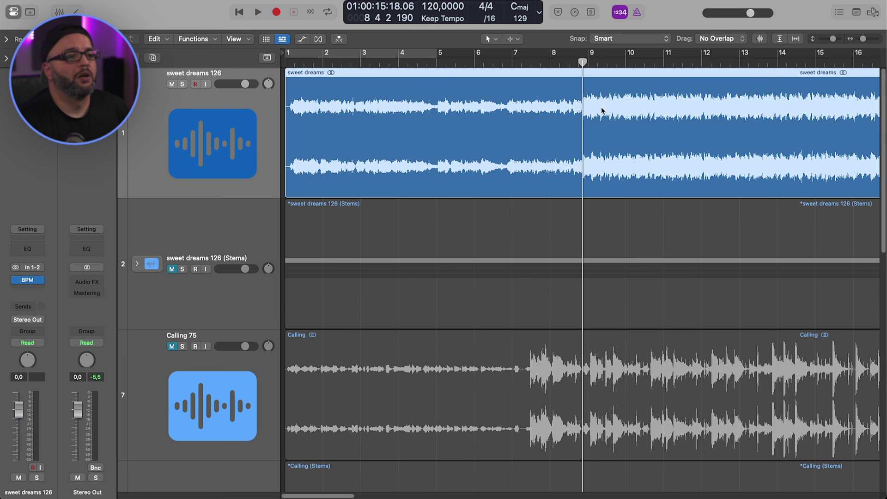
{"action": "mouse_move", "coordinate": [591, 62]}
{"action": "left_mouse_down"}
{"action": "mouse_move", "coordinate": [555, 61]}
{"action": "mouse_move", "coordinate": [583, 63]}
{"action": "left_mouse_up"}
{"action": "key", "text": "ctrl+period"}
{"action": "key", "text": "super+Left"}
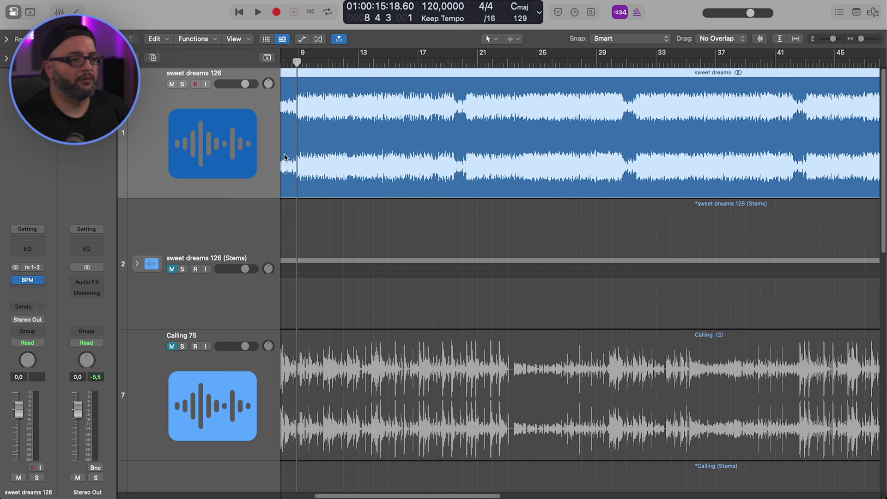
Step: Play sweet dreams 126 from bar 8, beat 3 with its BPM Counter open to detect the tempo
{"action": "left_click_drag", "start_coordinate": [299, 64], "coordinate": [292, 62]}
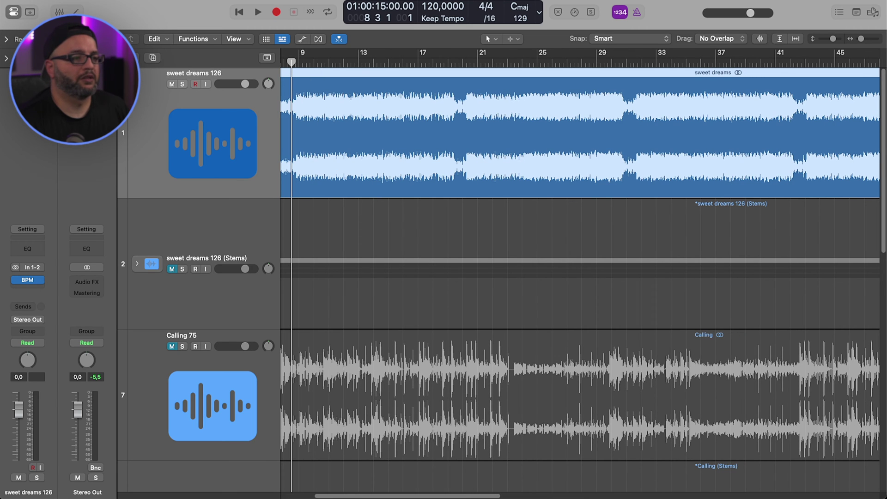
{"action": "left_click", "coordinate": [35, 281]}
{"action": "key", "text": "space"}
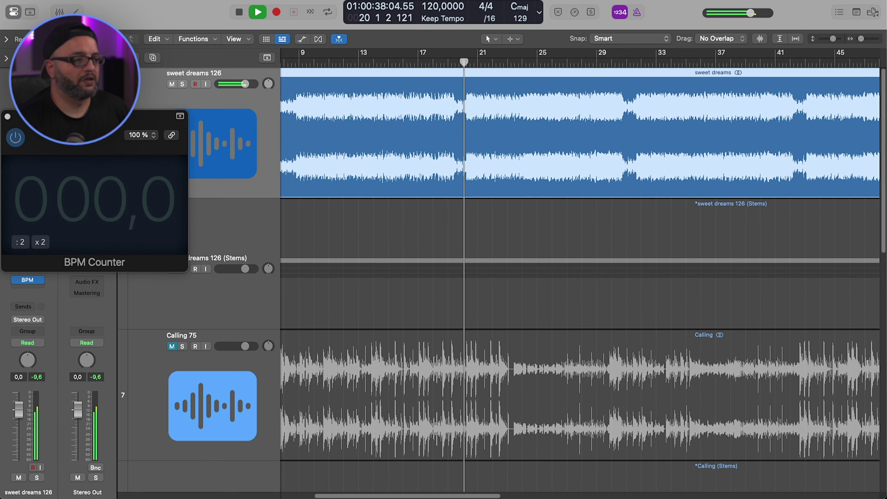
{"action": "left_click_drag", "start_coordinate": [87, 120], "coordinate": [153, 99]}
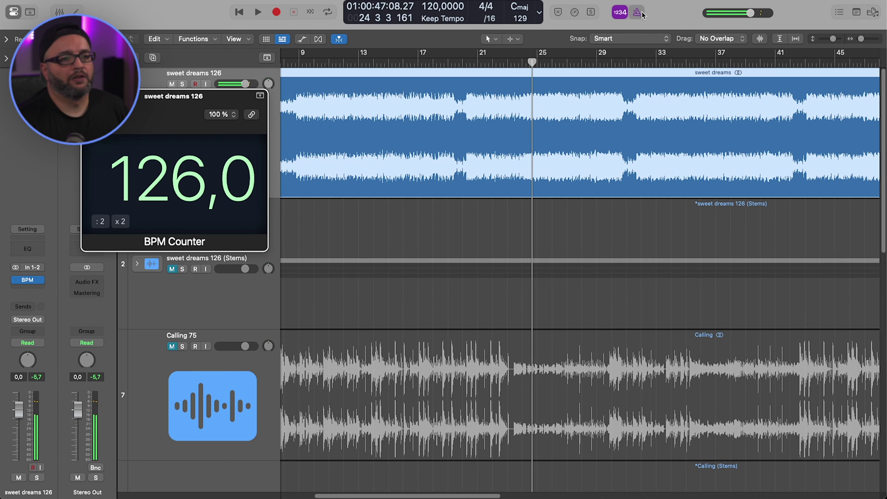
Step: Play sweet dreams 126 from bar 21 with the metronome on, lowering the track's volume to -9.4 dB
{"action": "left_click", "coordinate": [483, 64]}
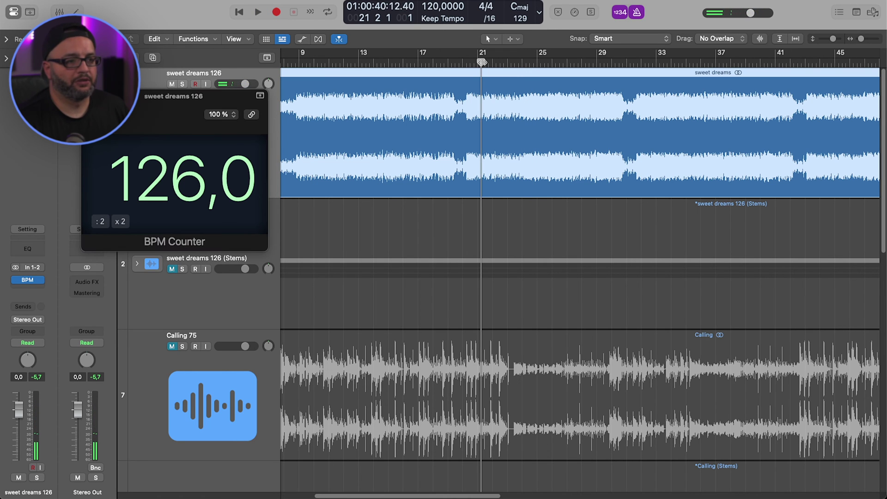
{"action": "key", "text": "space"}
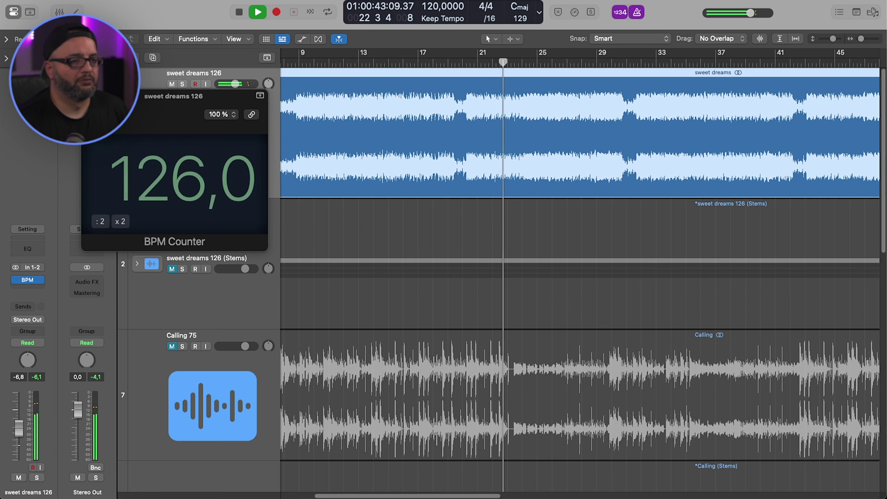
{"action": "left_click_drag", "start_coordinate": [19, 420], "coordinate": [13, 455]}
{"action": "key", "text": "space"}
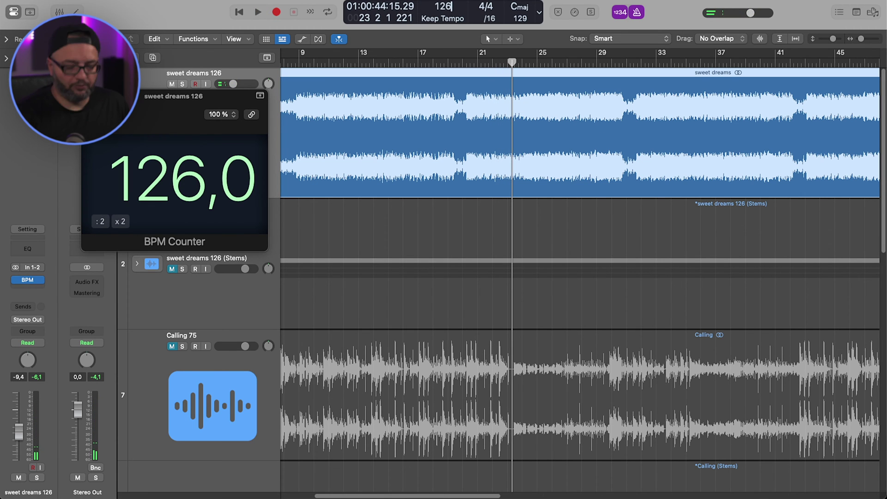
Step: Set the project tempo to 126 and play sweet dreams 126 from just after bar 21 against the metronome
{"action": "key", "text": "Return"}
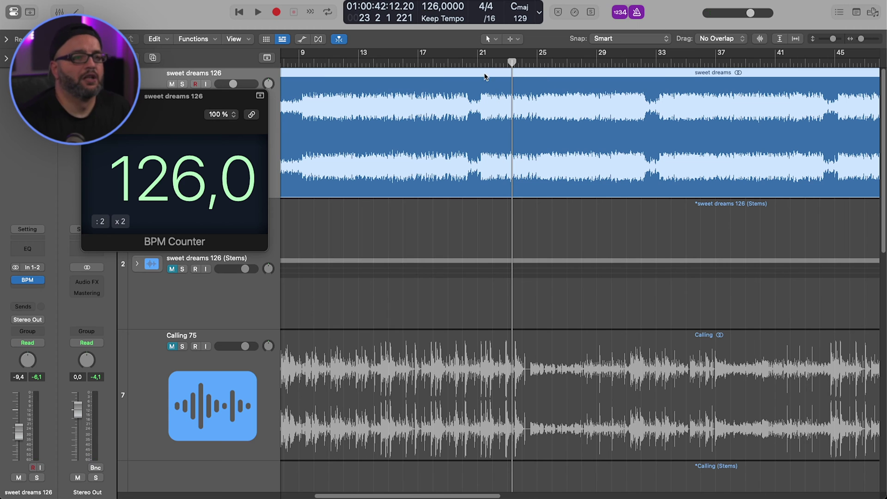
{"action": "left_click", "coordinate": [491, 64]}
{"action": "key", "text": "space"}
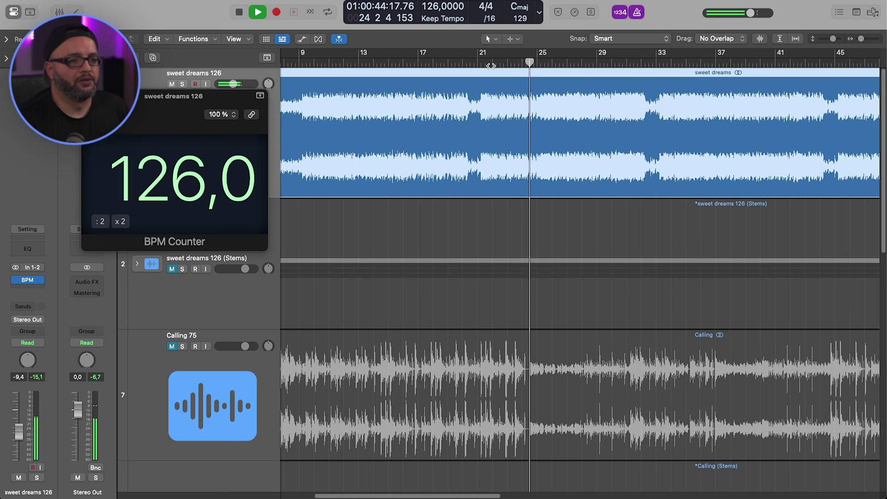
{"action": "key", "text": "space"}
Step: Compare where the beat enters in the sweet dreams 126 waveform with the gridlines at bar 21 and bar 9
{"action": "left_click_drag", "start_coordinate": [462, 81], "coordinate": [544, 120]}
{"action": "left_click", "coordinate": [452, 61]}
{"action": "left_click_drag", "start_coordinate": [452, 62], "coordinate": [426, 62]}
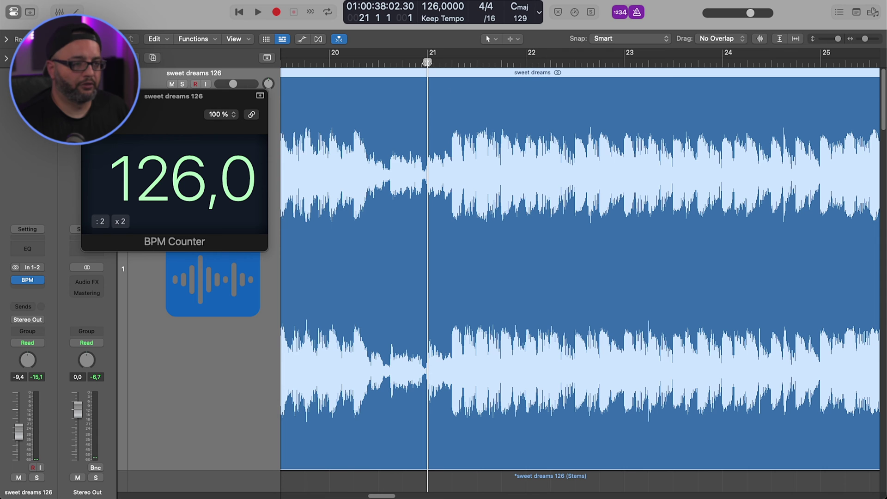
{"action": "left_click", "coordinate": [507, 176]}
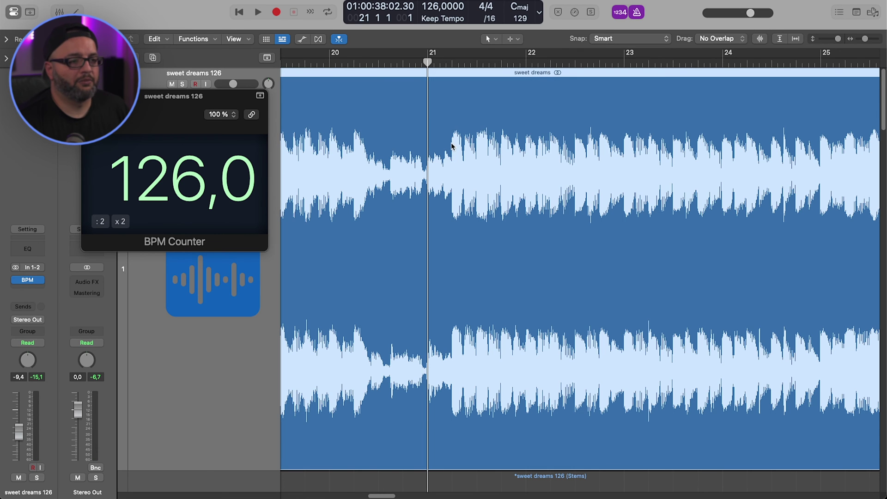
{"action": "left_click", "coordinate": [484, 188], "text": "ctrl+alt"}
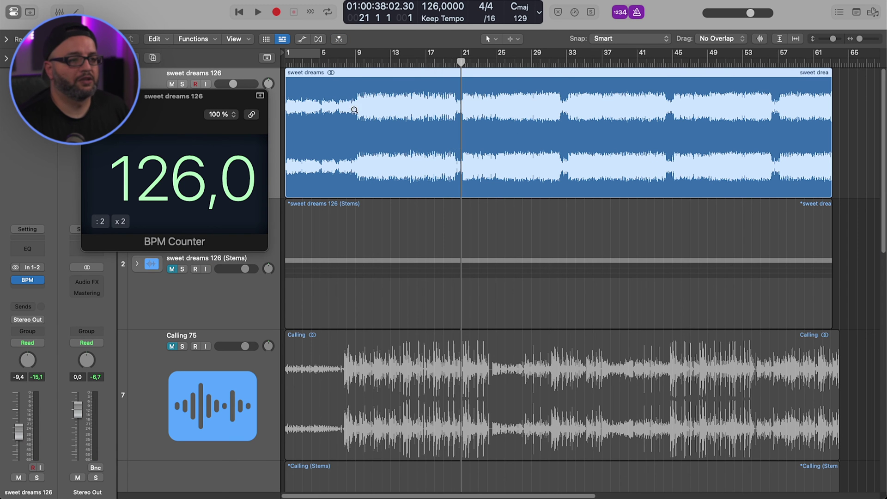
{"action": "left_click_drag", "start_coordinate": [349, 94], "coordinate": [409, 185]}
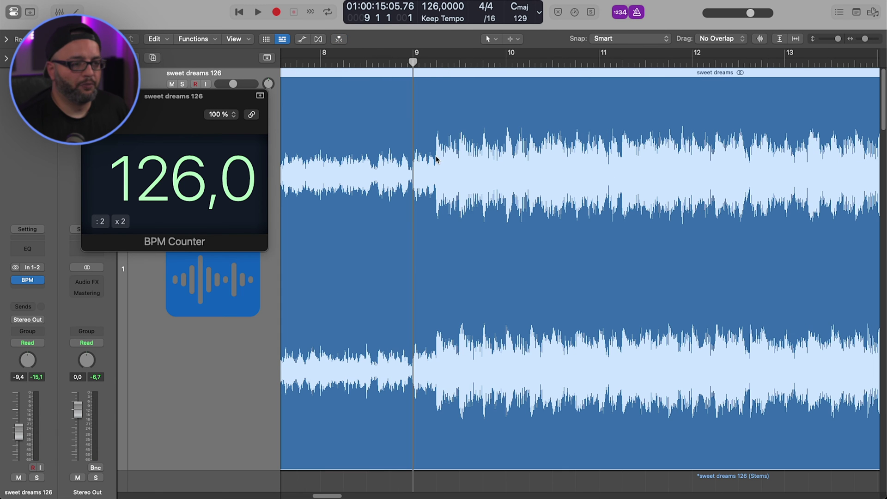
{"action": "left_click", "coordinate": [416, 214], "text": "ctrl+alt"}
Step: Trim the silence at the start of the sweet dreams region and align its first sound with bar 1
{"action": "left_click_drag", "start_coordinate": [286, 188], "coordinate": [291, 187]}
{"action": "left_click_drag", "start_coordinate": [281, 54], "coordinate": [280, 54]}
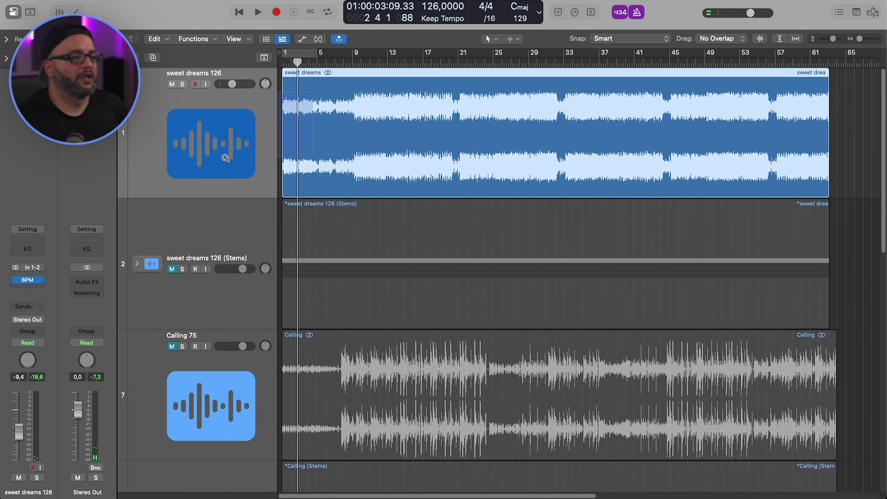
{"action": "left_click_drag", "start_coordinate": [226, 158], "coordinate": [226, 158]}
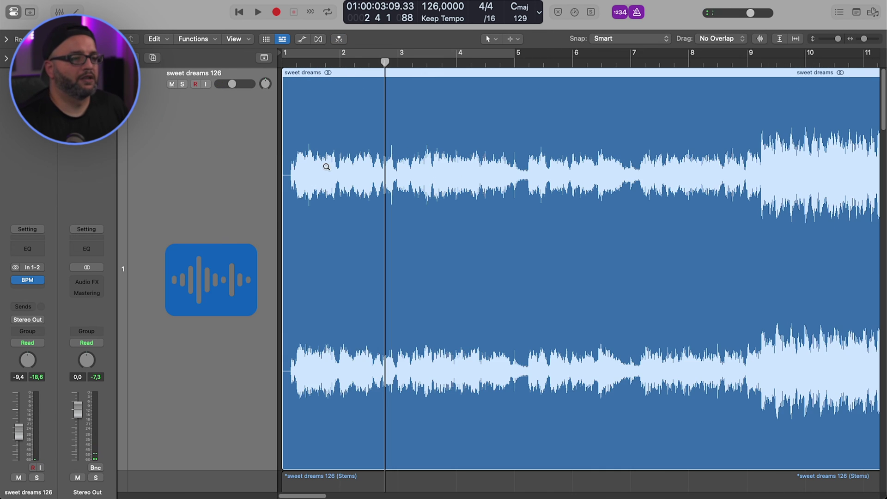
{"action": "left_click_drag", "start_coordinate": [359, 175], "coordinate": [359, 184]}
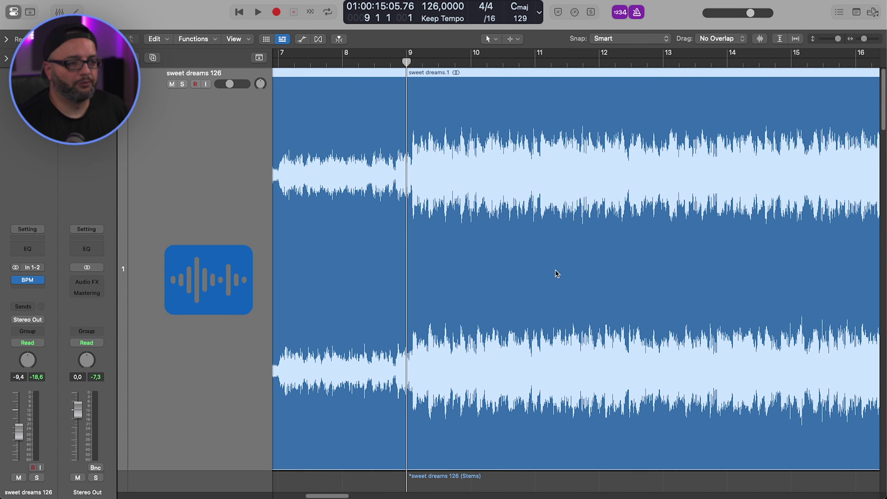
Step: Play the aligned sweet dreams region through bars 9 to 14 with the metronome to check its timing
{"action": "left_click", "coordinate": [368, 136]}
{"action": "key", "text": "space"}
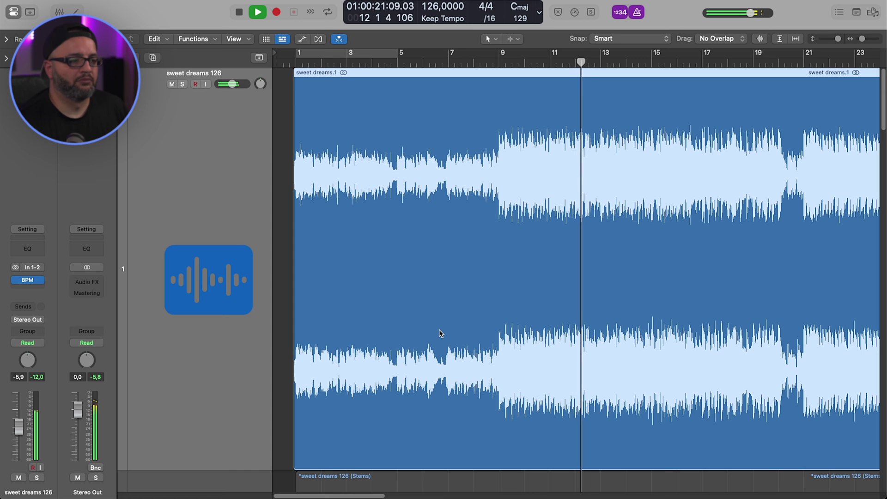
{"action": "scroll", "coordinate": [440, 337], "scroll_direction": "down", "scroll_amount": 5}
{"action": "scroll", "coordinate": [377, 350], "scroll_direction": "up", "scroll_amount": 3}
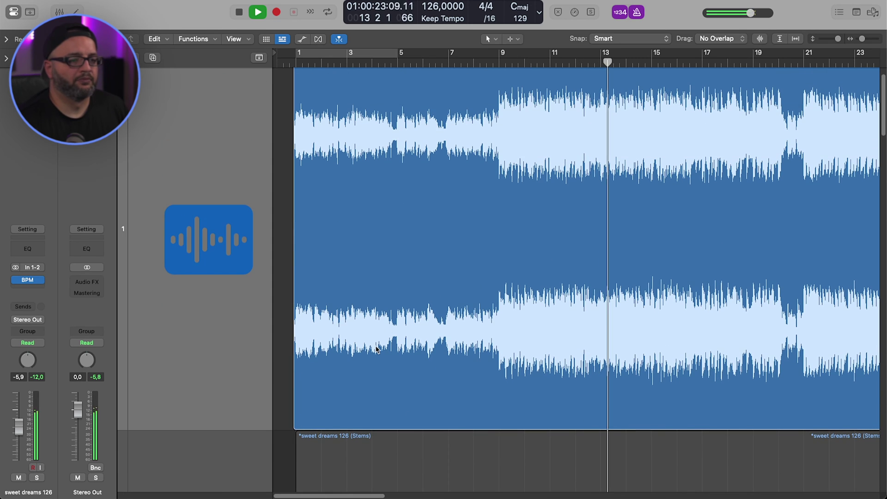
{"action": "scroll", "coordinate": [395, 319], "scroll_direction": "down", "scroll_amount": 3}
{"action": "scroll", "coordinate": [397, 329], "scroll_direction": "down", "scroll_amount": 5}
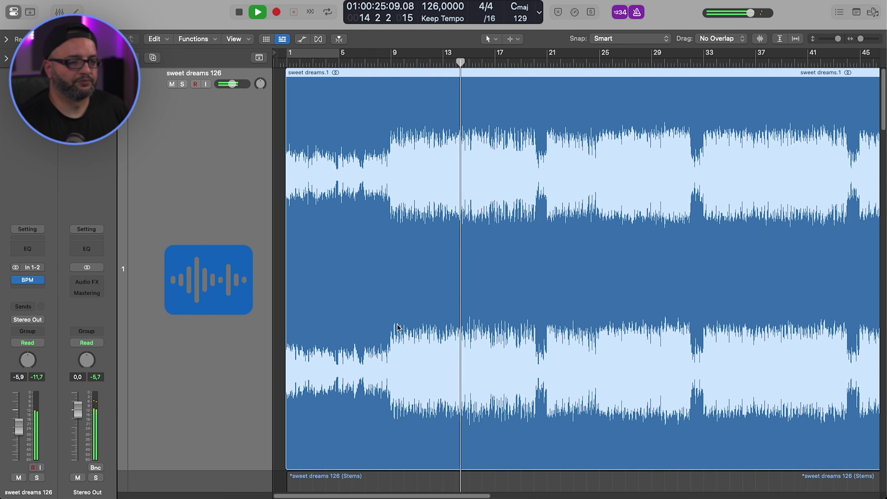
{"action": "scroll", "coordinate": [395, 327], "scroll_direction": "down", "scroll_amount": 4}
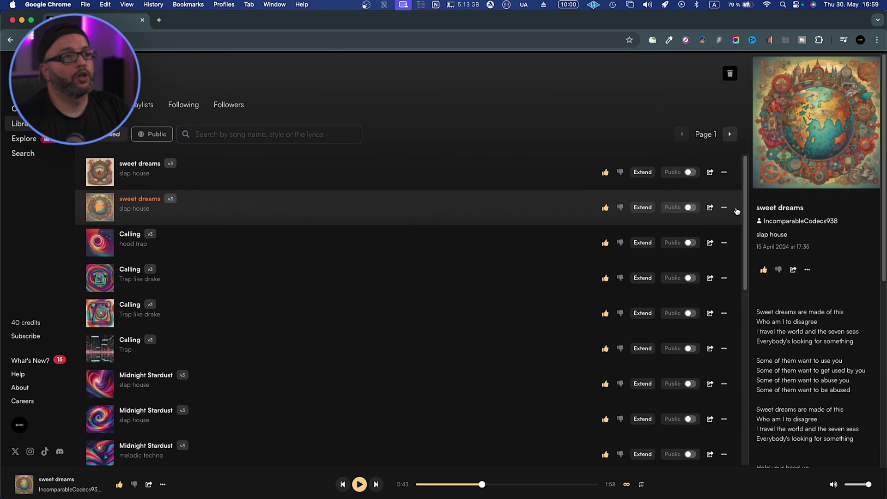
Step: Switch to the song library in Chrome and review the sweet dreams song's details and its other options, including Download
{"action": "left_click", "coordinate": [809, 270]}
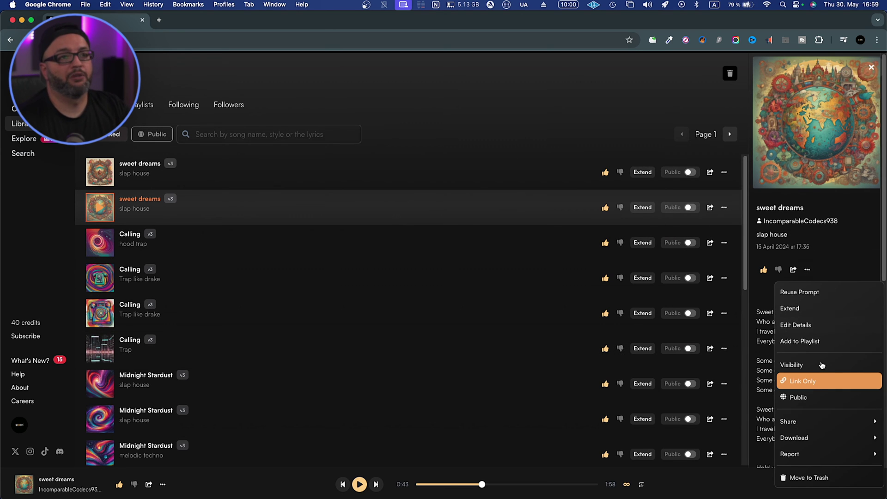
{"action": "left_click", "coordinate": [813, 325]}
{"action": "left_click", "coordinate": [476, 377]}
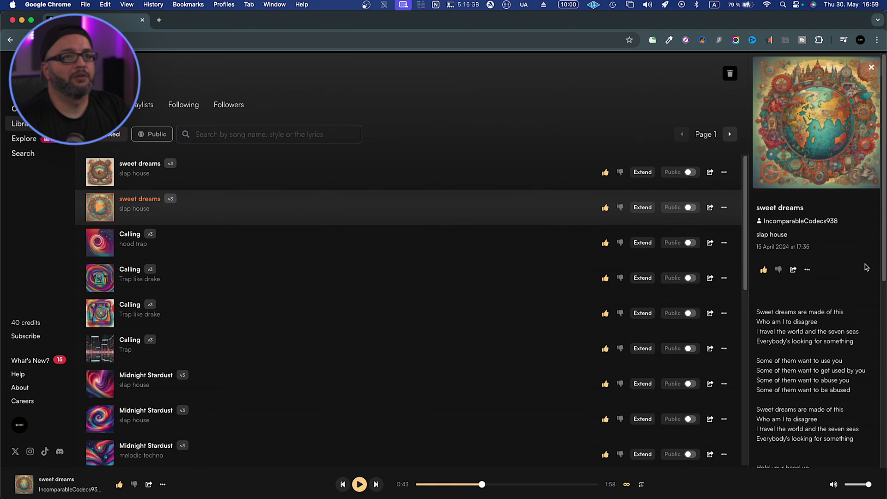
{"action": "left_click", "coordinate": [808, 271]}
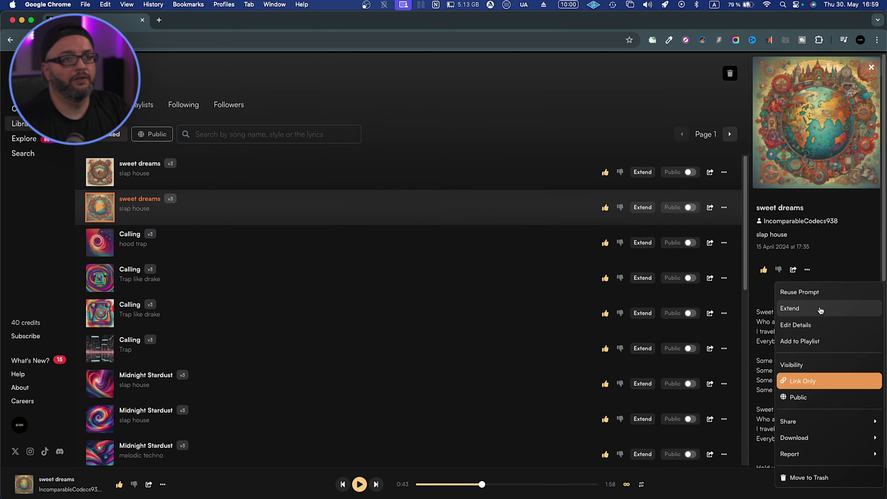
{"action": "mouse_move", "coordinate": [849, 431]}
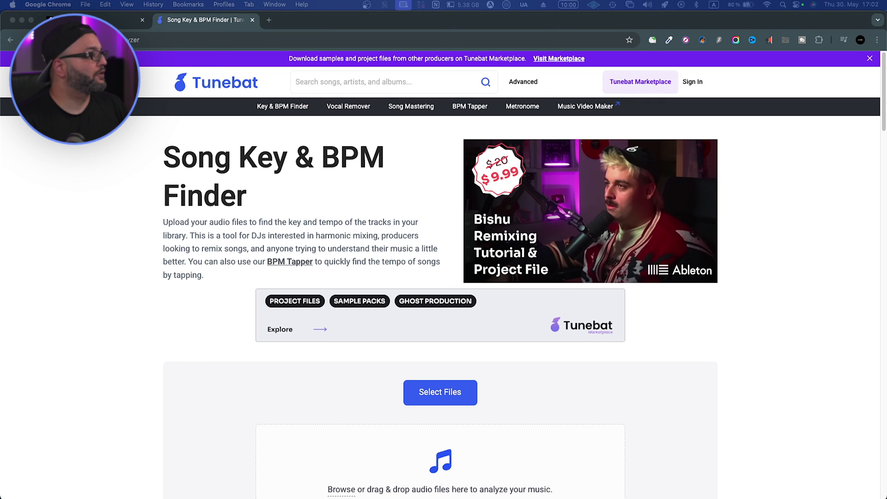
Step: Add the song's audio file to Tunebat's Song Key & BPM Finder to analyze its key and tempo
{"action": "left_click_drag", "start_coordinate": [441, 497], "coordinate": [430, 451]}
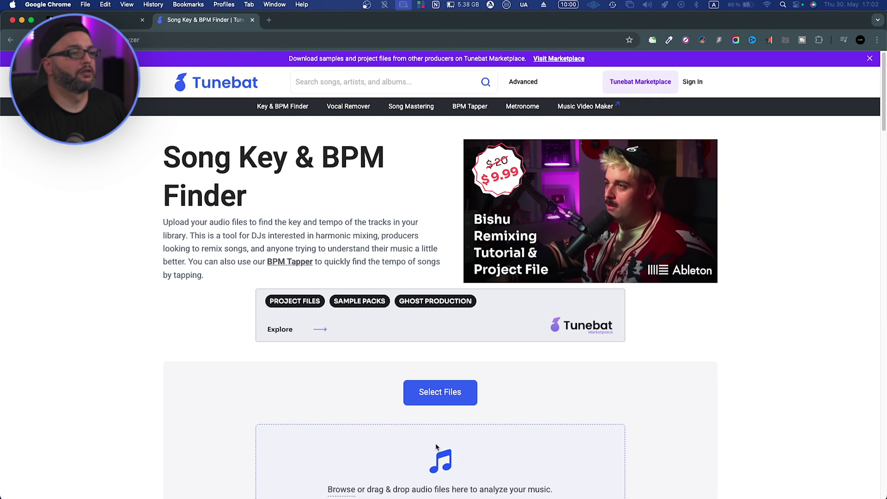
{"action": "scroll", "coordinate": [646, 382], "scroll_direction": "down", "scroll_amount": 4}
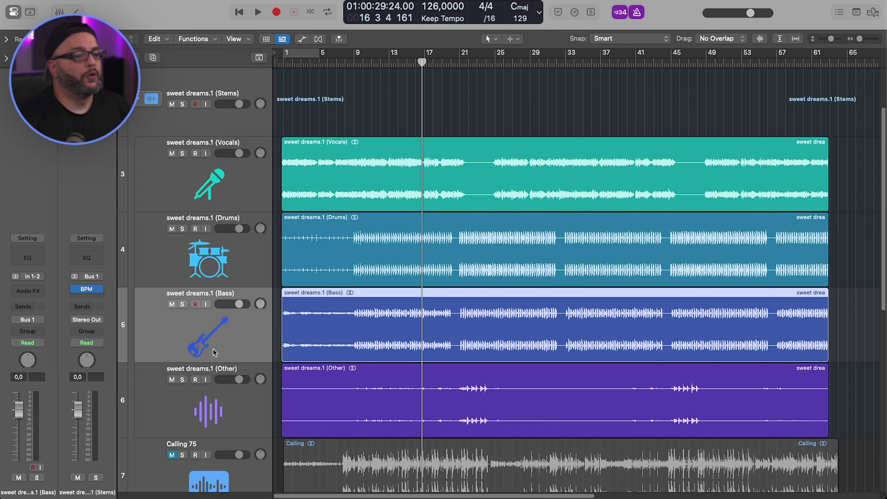
Step: Insert stereo Melodyne on the sweet dreams.1 (Bass) track and transfer the opening bars of the bass into it
{"action": "left_click", "coordinate": [26, 290]}
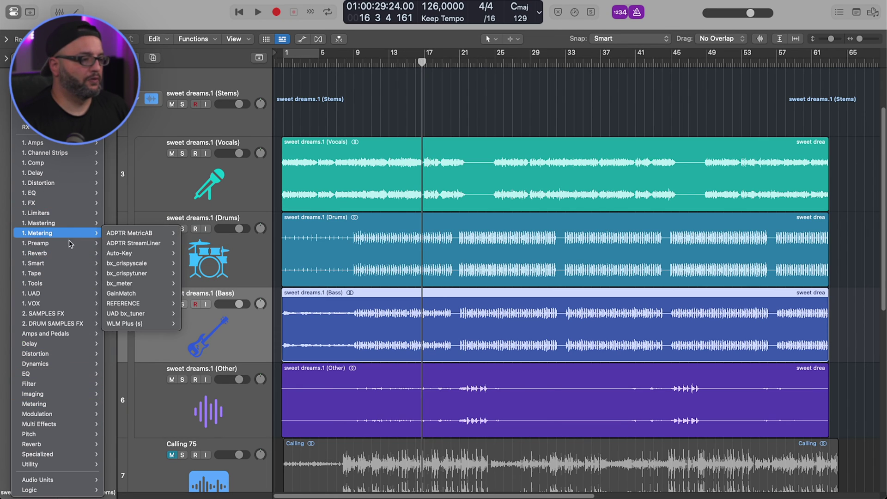
{"action": "mouse_move", "coordinate": [75, 304]}
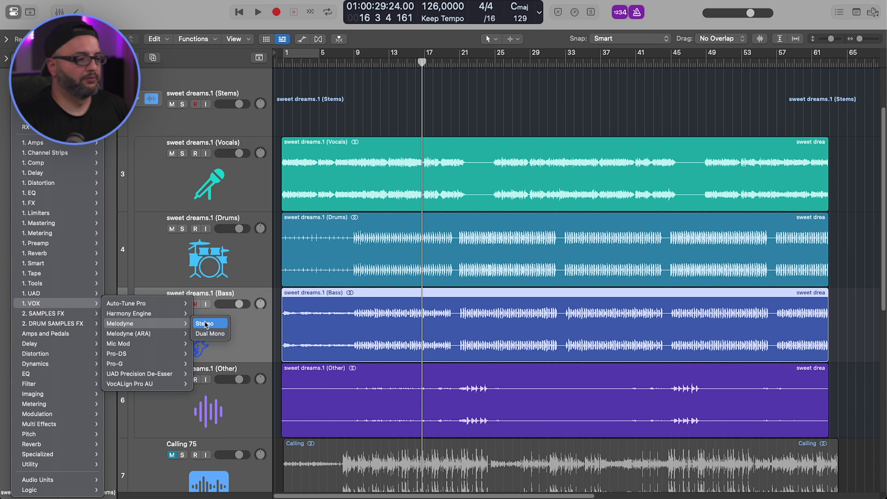
{"action": "left_click", "coordinate": [205, 324]}
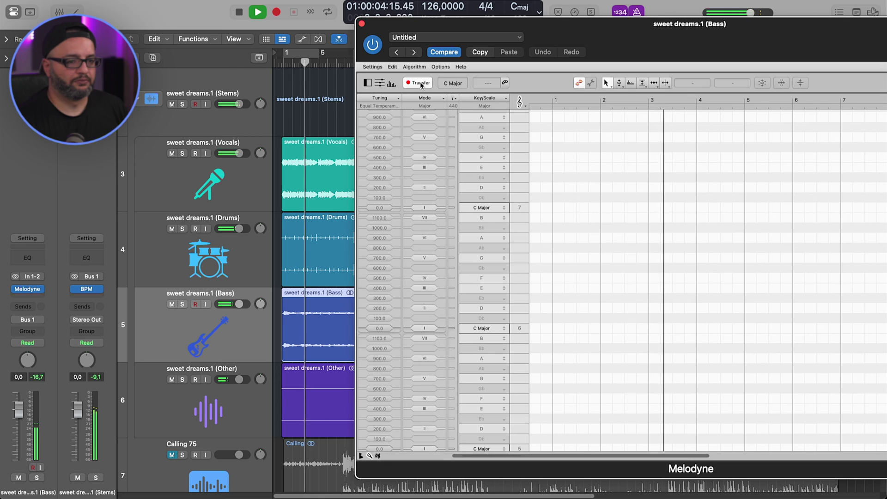
{"action": "left_click_drag", "start_coordinate": [703, 28], "coordinate": [530, 30]}
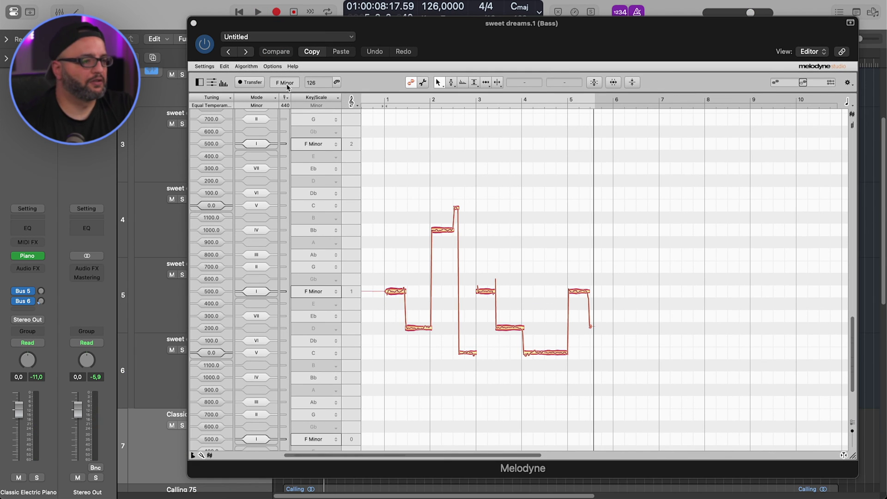
Step: Set Melodyne's key to D Minor and check the detected bass notes on F, Bb and C
{"action": "left_click", "coordinate": [319, 182]}
{"action": "left_click", "coordinate": [319, 187]}
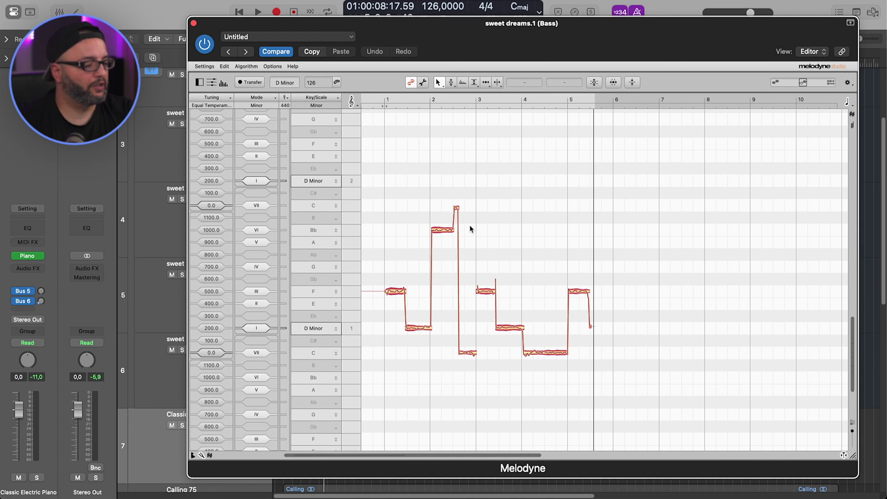
{"action": "left_click", "coordinate": [395, 292]}
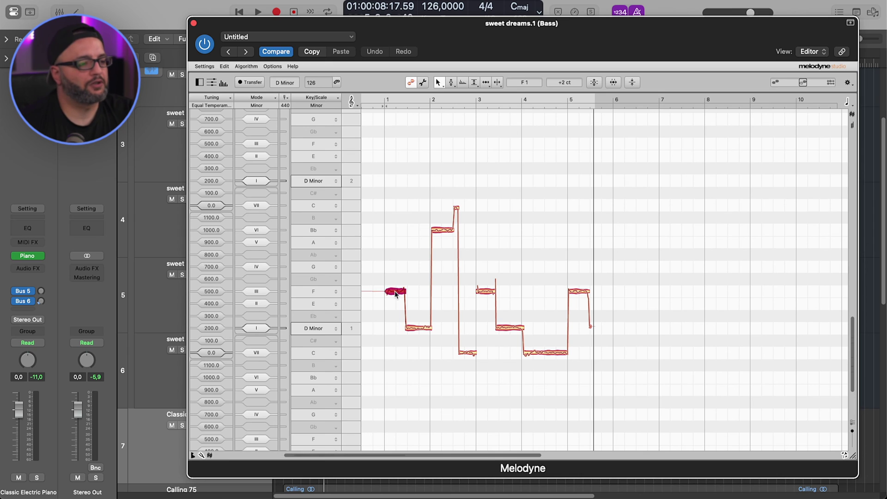
{"action": "left_click", "coordinate": [442, 230]}
{"action": "left_click", "coordinate": [470, 353]}
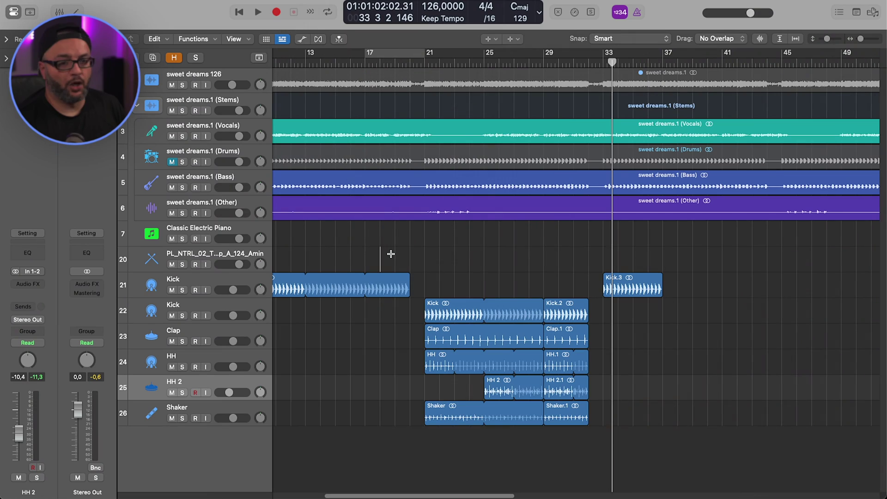
Step: Play the arrangement from just before bar 18 to hear the added kick and percussion loops with the stems
{"action": "left_click", "coordinate": [391, 253]}
{"action": "key", "text": "space"}
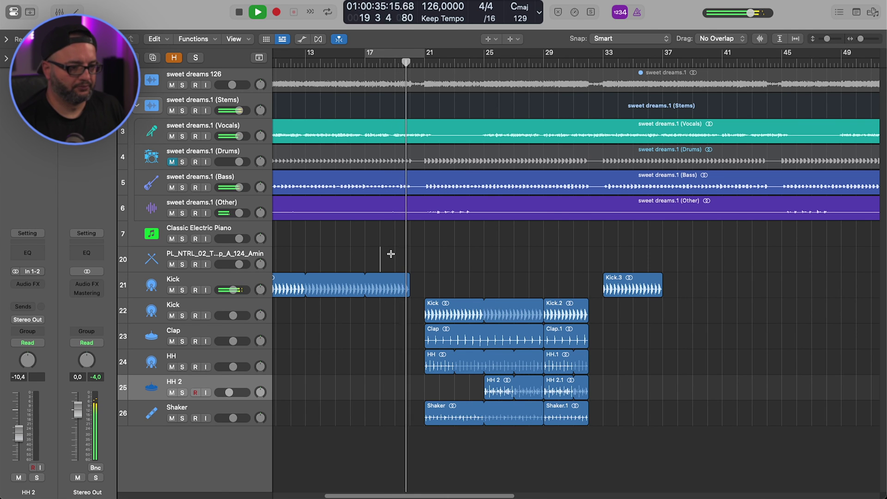
{"action": "key", "text": "t"}
{"action": "key", "text": "t"}
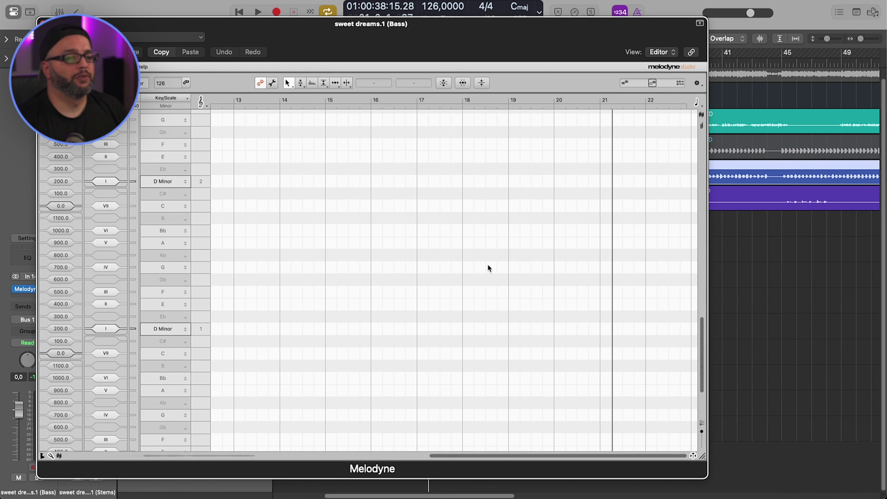
Step: Transfer the bass stem from bar 21 to bar 28 into Melodyne with cycle playback turned off
{"action": "left_click_drag", "start_coordinate": [355, 34], "coordinate": [778, 138]}
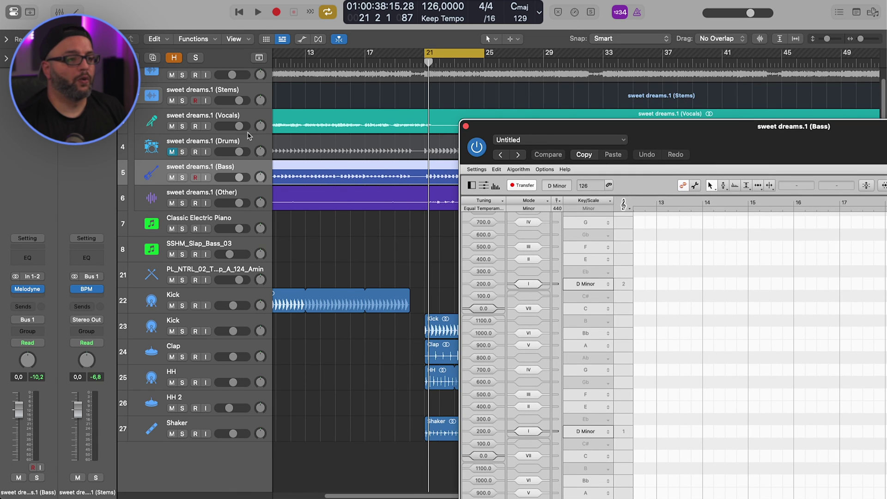
{"action": "left_click_drag", "start_coordinate": [669, 126], "coordinate": [249, 39]}
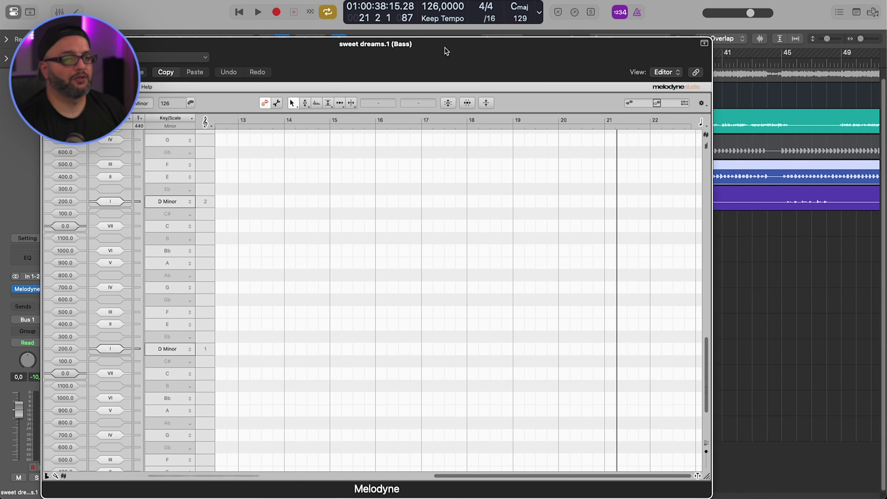
{"action": "key", "text": "space"}
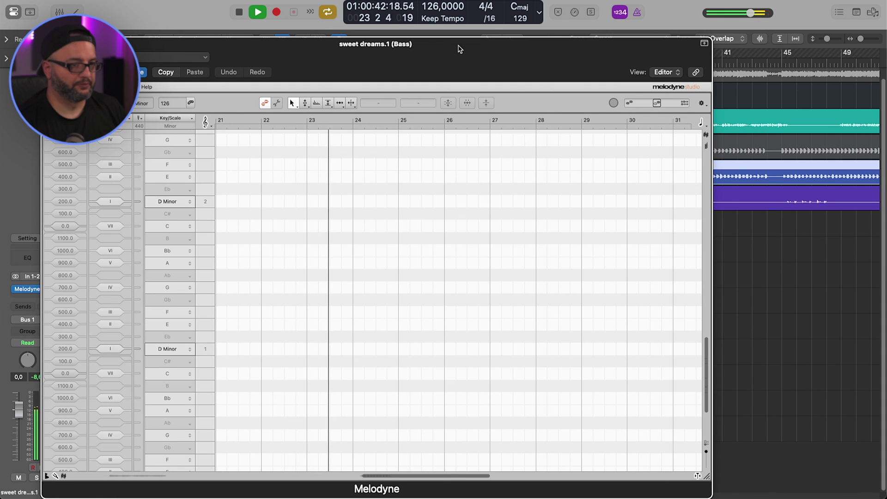
{"action": "left_click_drag", "start_coordinate": [457, 47], "coordinate": [474, 122]}
{"action": "key", "text": "c"}
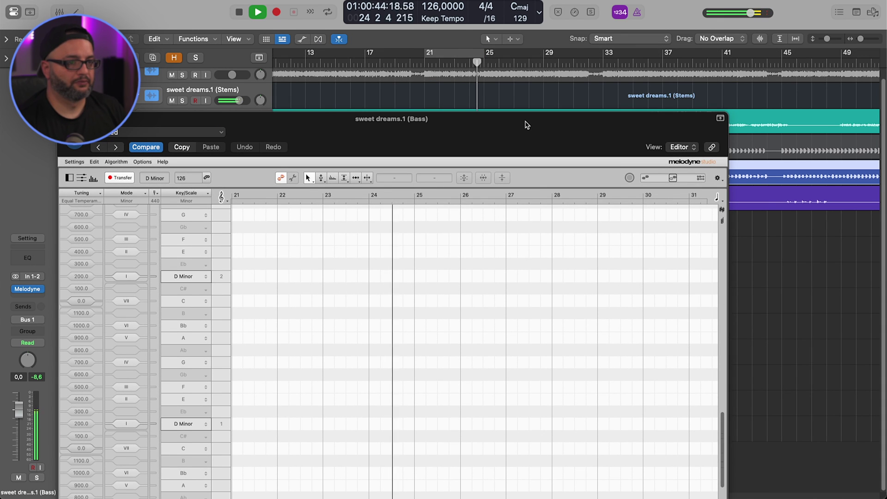
{"action": "left_click_drag", "start_coordinate": [525, 124], "coordinate": [612, 44]}
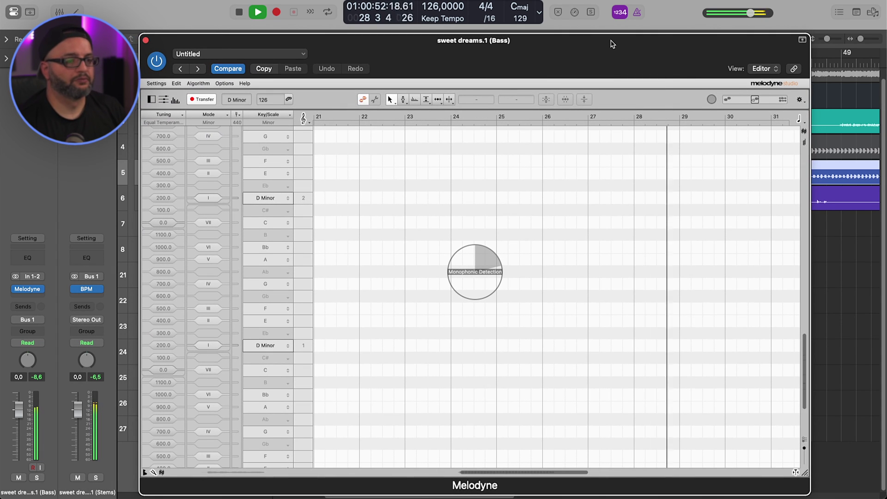
{"action": "key", "text": "space"}
Step: Examine the bass notes Melodyne detected in bars 1 to 5
{"action": "scroll", "coordinate": [443, 316], "scroll_direction": "left", "scroll_amount": 10}
{"action": "scroll", "coordinate": [445, 317], "scroll_direction": "left", "scroll_amount": 10}
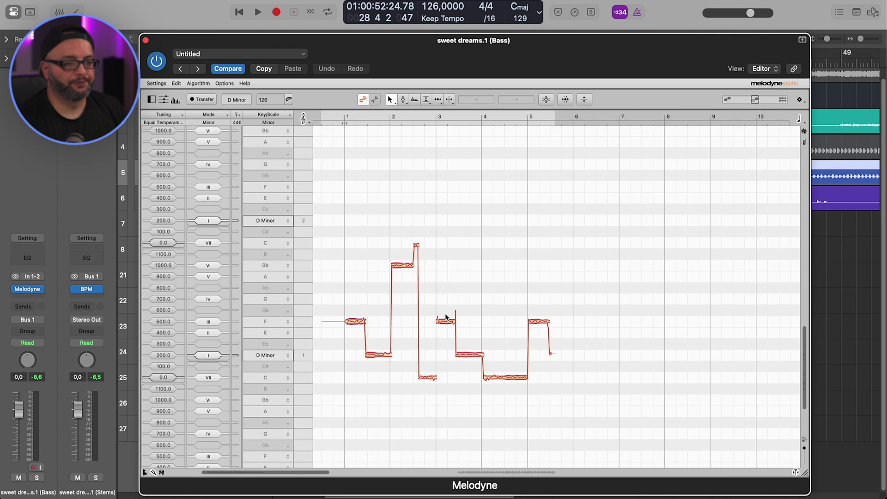
{"action": "left_click", "coordinate": [433, 321]}
{"action": "left_click", "coordinate": [443, 350]}
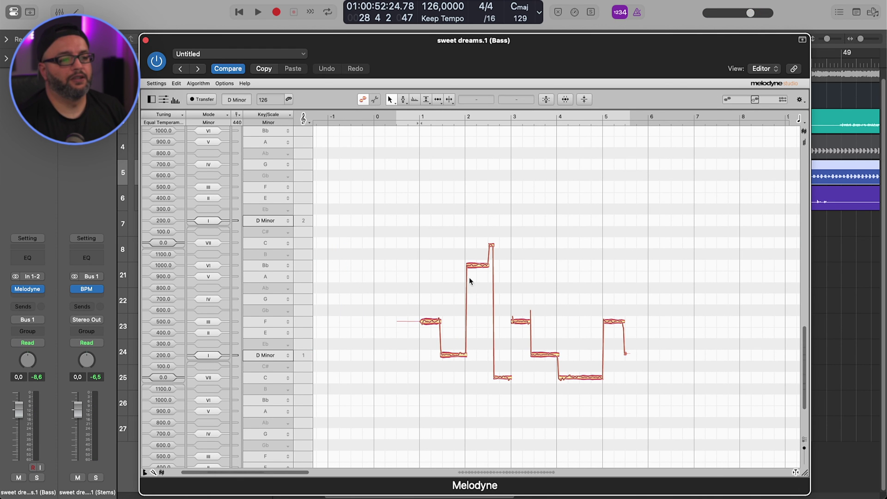
Step: Check the pitch of the detected Bb bass note at bar 2 in Melodyne
{"action": "left_click", "coordinate": [478, 267]}
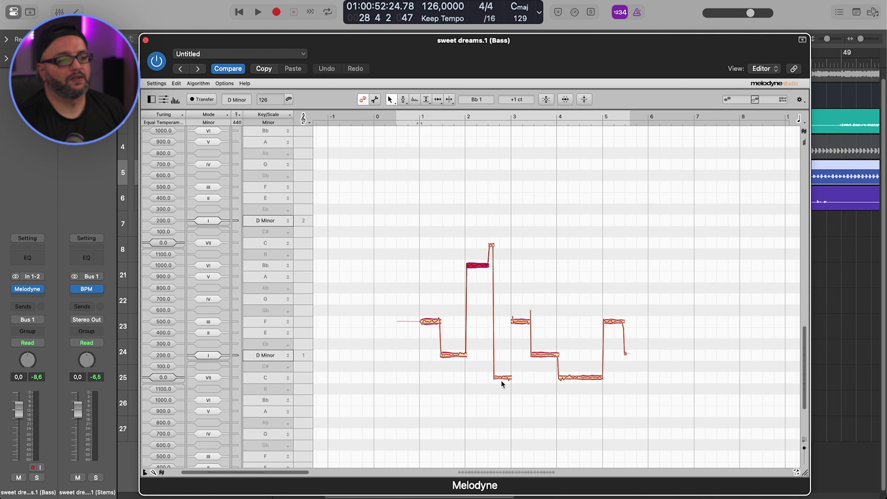
{"action": "scroll", "coordinate": [502, 381], "scroll_direction": "right", "scroll_amount": 20}
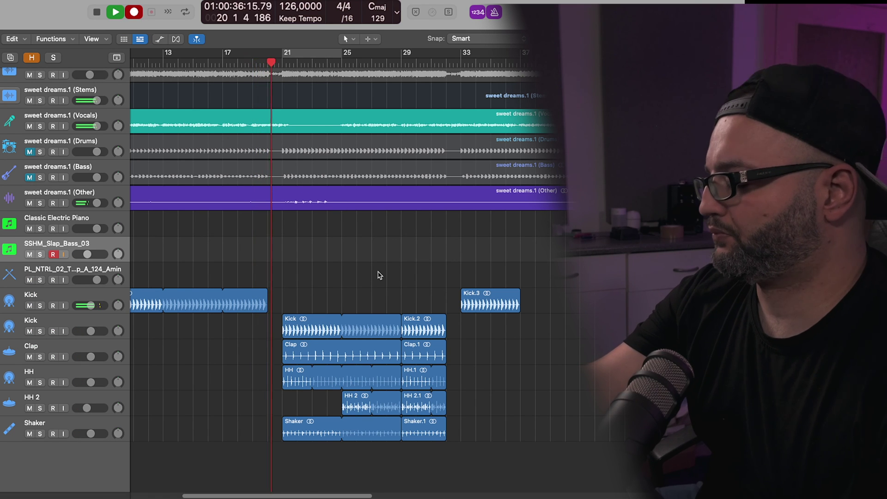
Step: Record a bass line from bar 21 on the SSHM_Slap_Bass_03 track, quantize all its notes to 1/16, and play it back
{"action": "key", "text": "r"}
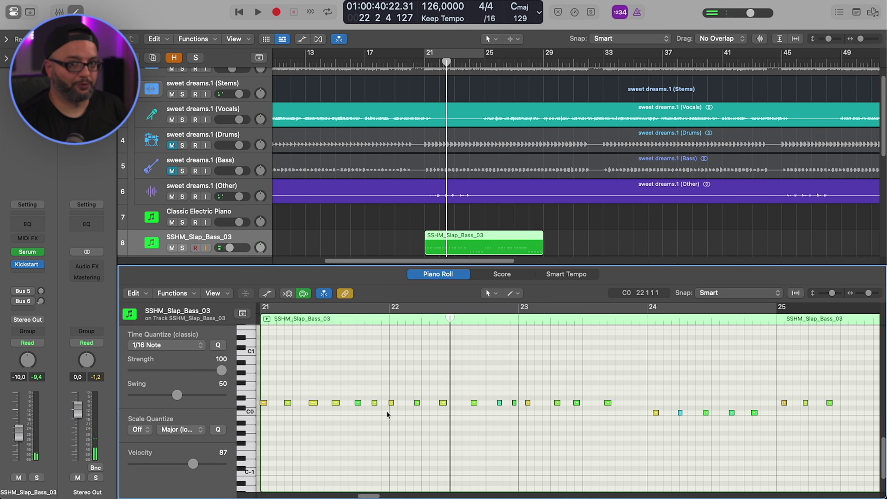
{"action": "key", "text": "super+a"}
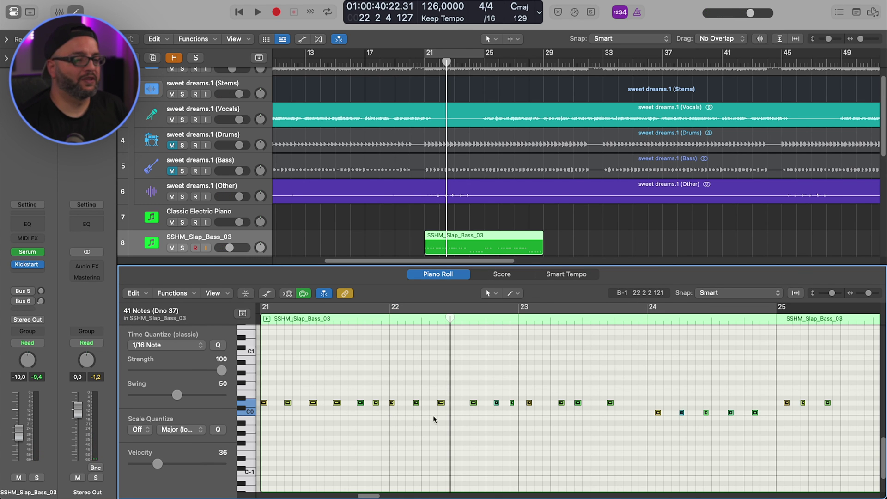
{"action": "key", "text": "space"}
{"action": "key", "text": "shift+space"}
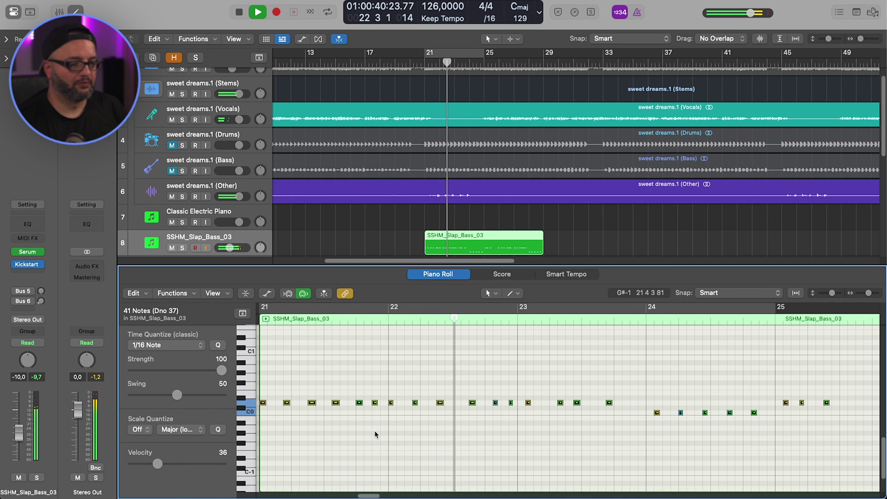
Step: Move the six slap bass notes from late bar 22 through bar 23 about a sixteenth note earlier
{"action": "key", "text": "space"}
{"action": "left_click_drag", "start_coordinate": [460, 383], "coordinate": [537, 428]}
{"action": "left_click_drag", "start_coordinate": [628, 388], "coordinate": [488, 422]}
{"action": "key", "text": "space"}
{"action": "left_click_drag", "start_coordinate": [496, 403], "coordinate": [488, 402]}
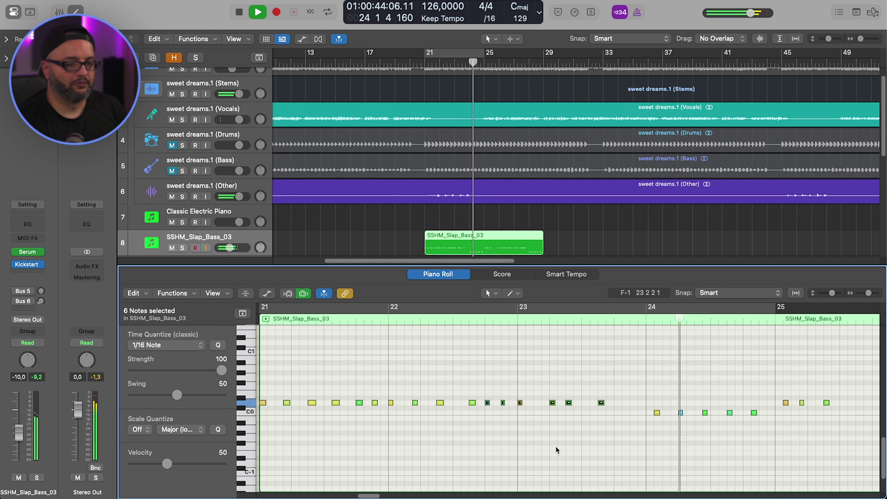
Step: Shift the eight slap bass notes from bar 24 to early bar 25 about a sixteenth earlier and play the line with the stems
{"action": "key", "text": "space"}
{"action": "left_click_drag", "start_coordinate": [654, 396], "coordinate": [837, 434]}
{"action": "left_click", "coordinate": [656, 413]}
{"action": "key", "text": "super+Left"}
{"action": "key", "text": "space"}
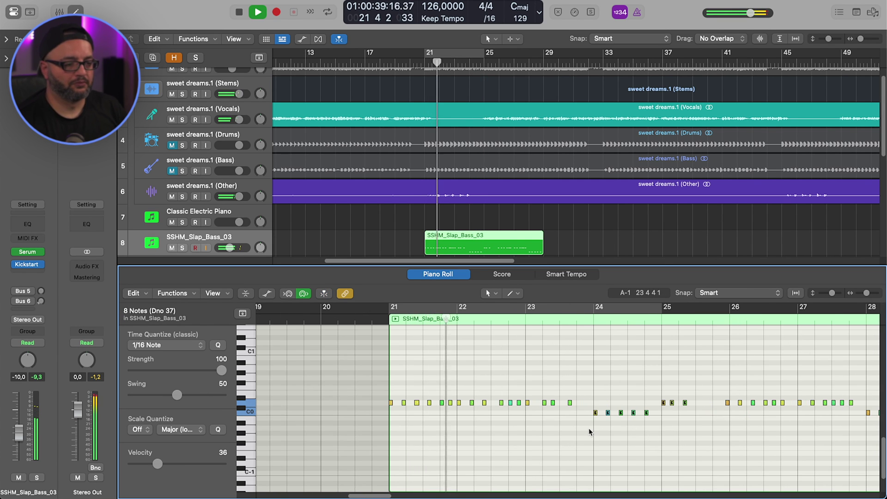